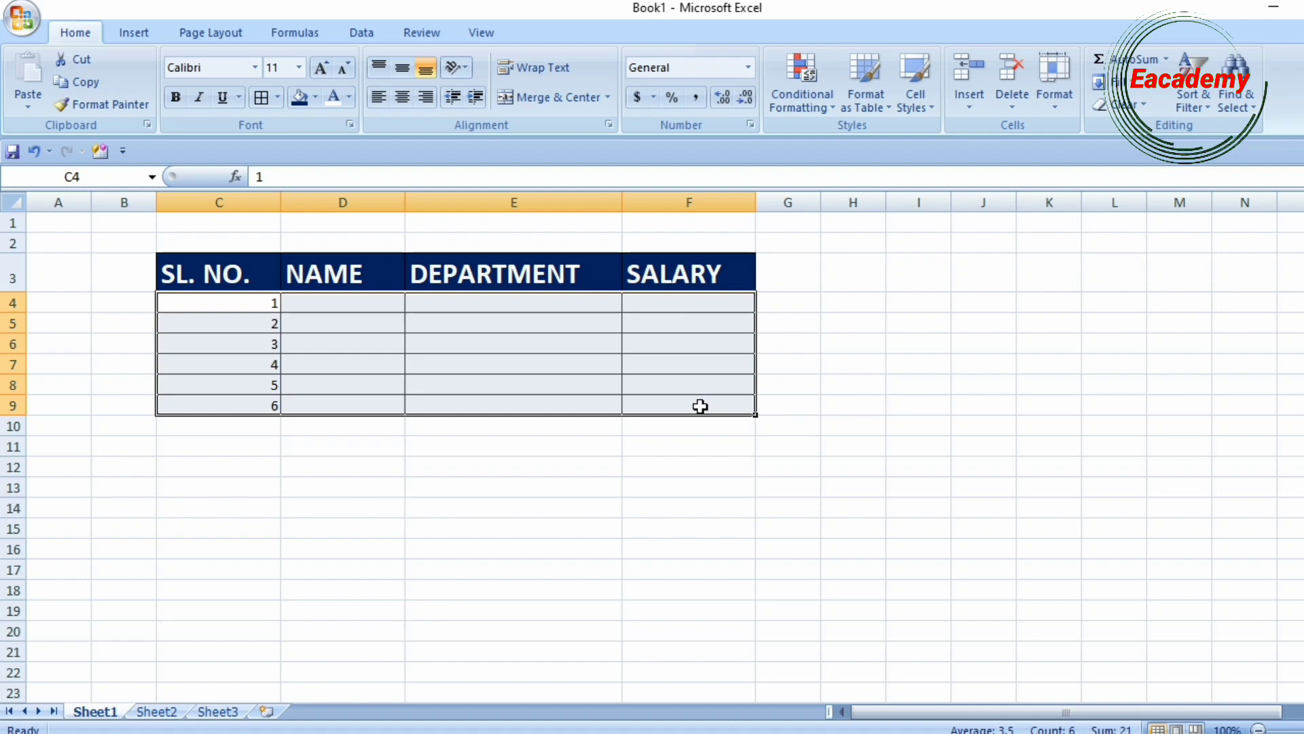
Step: Undo the sample rows below the header and start a formula-based conditional formatting rule for C4:F20
key("ctrl+z")
left_click(720, 474)
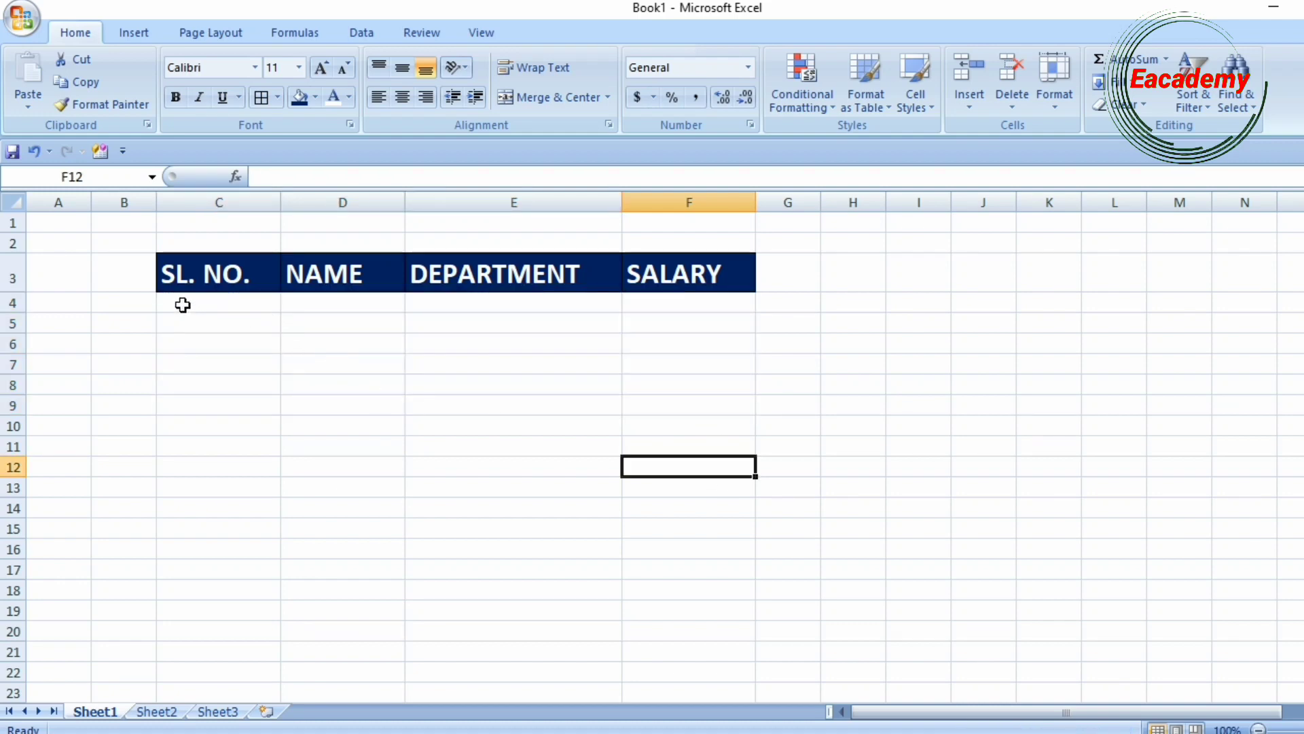
left_click_drag(181, 303, 690, 621)
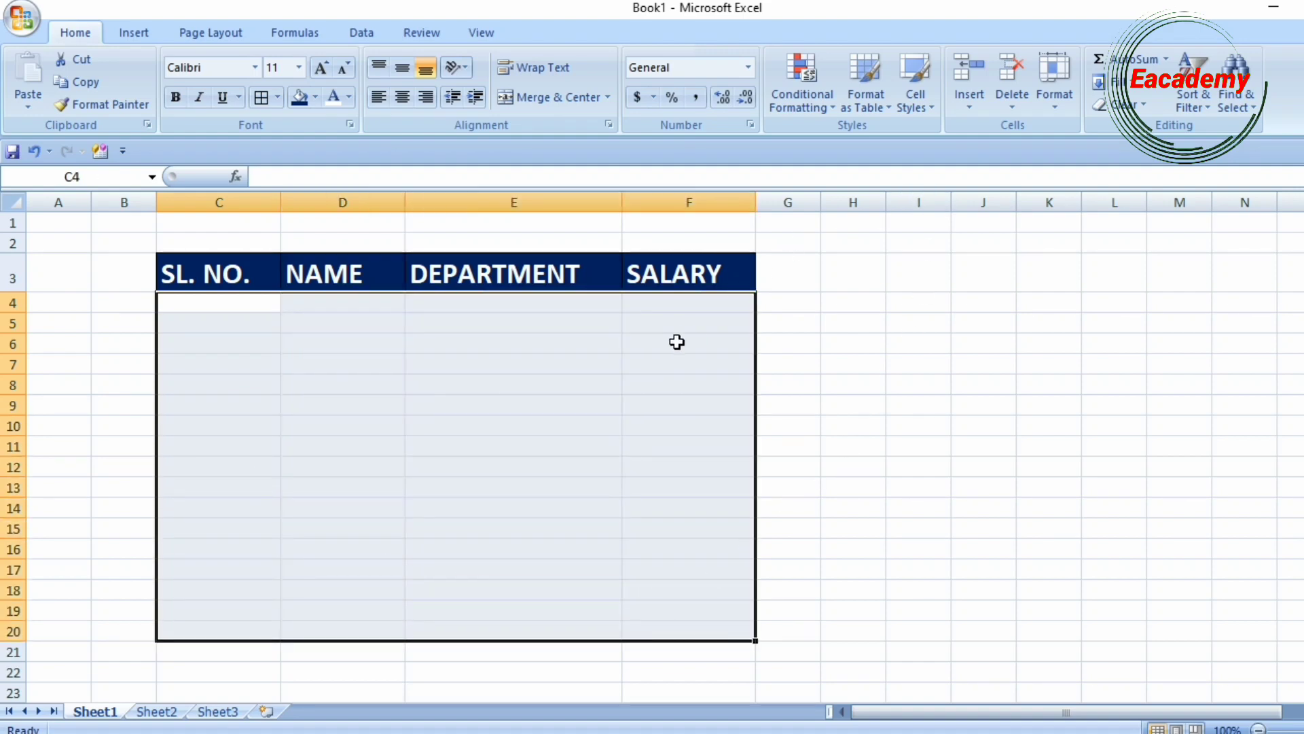
left_click(797, 97)
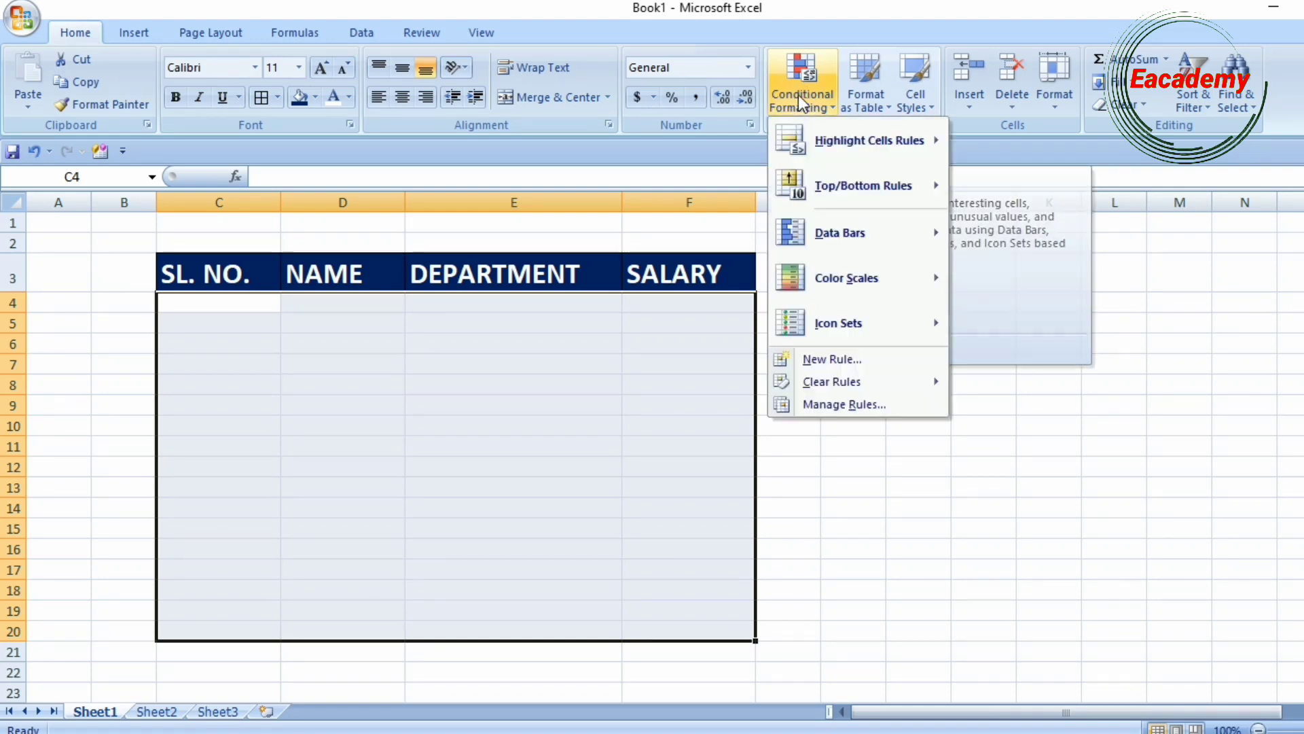
left_click(820, 367)
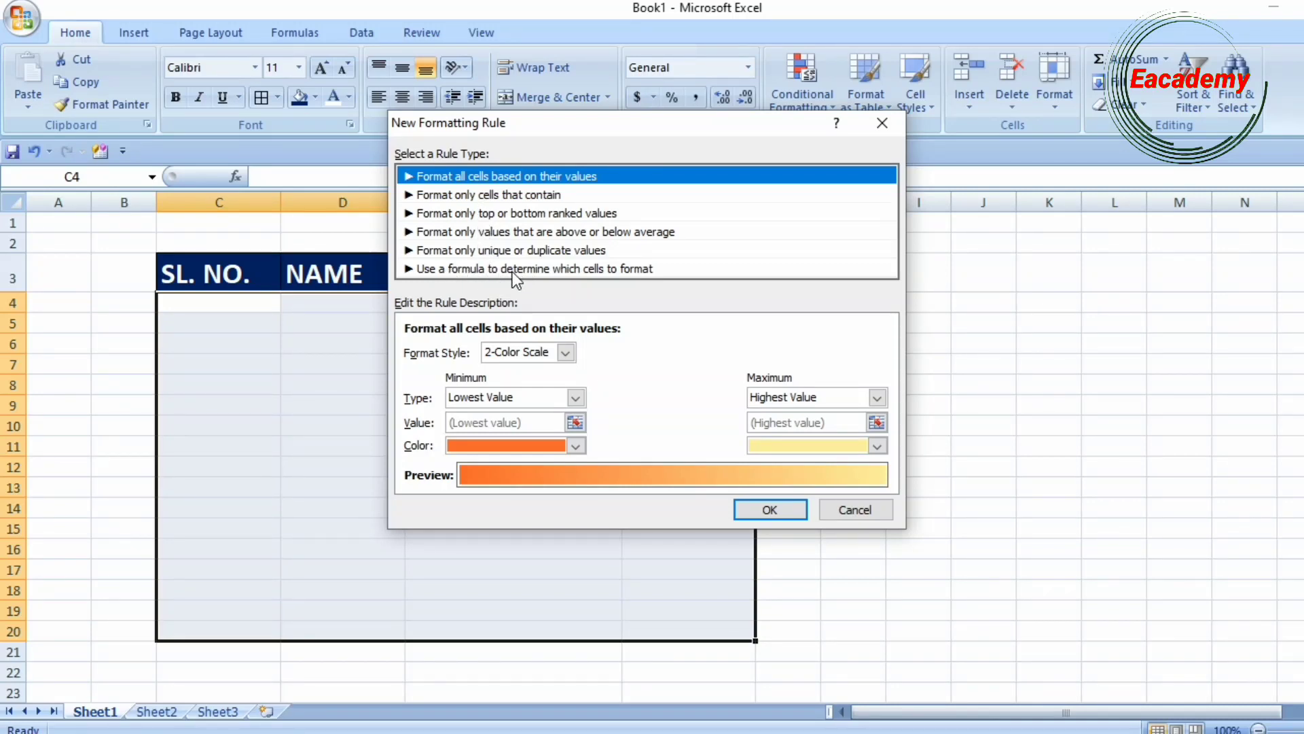
left_click(544, 270)
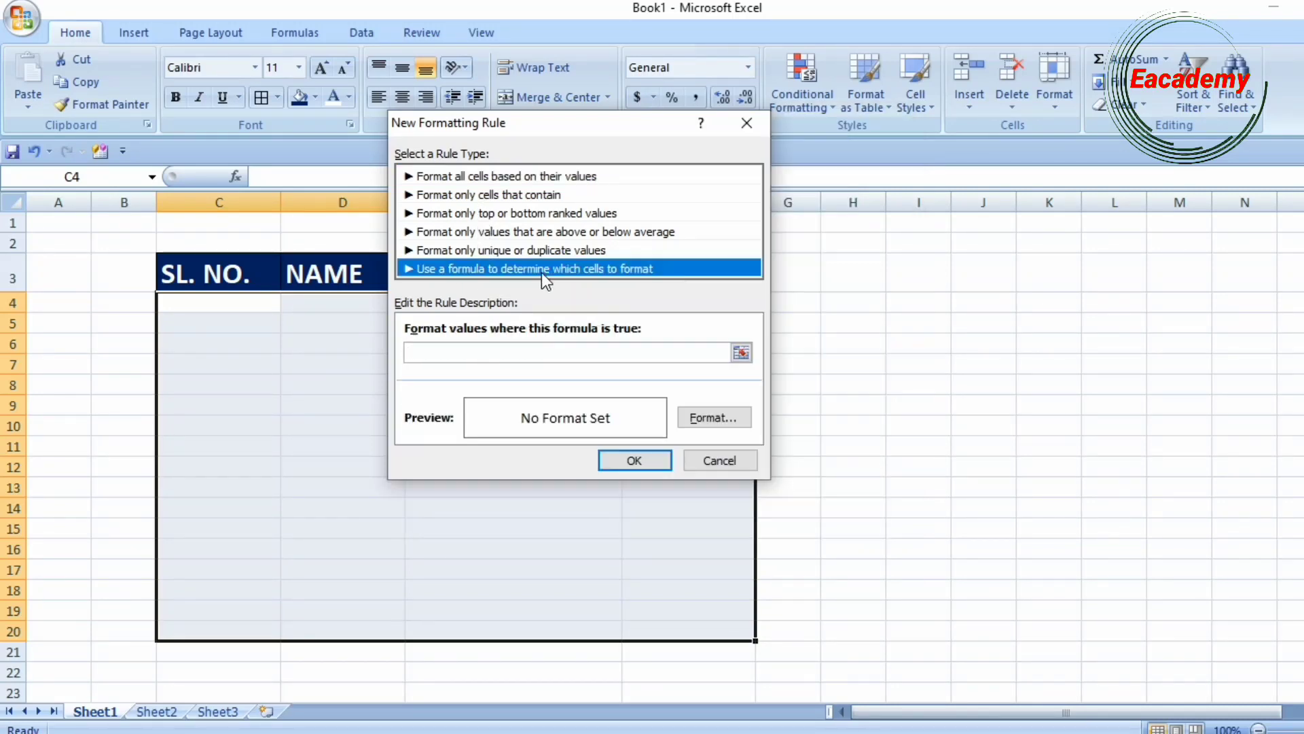
Step: Set the rule's condition to =$C4<>"" so that rows with a serial number get formatted
left_click(455, 352)
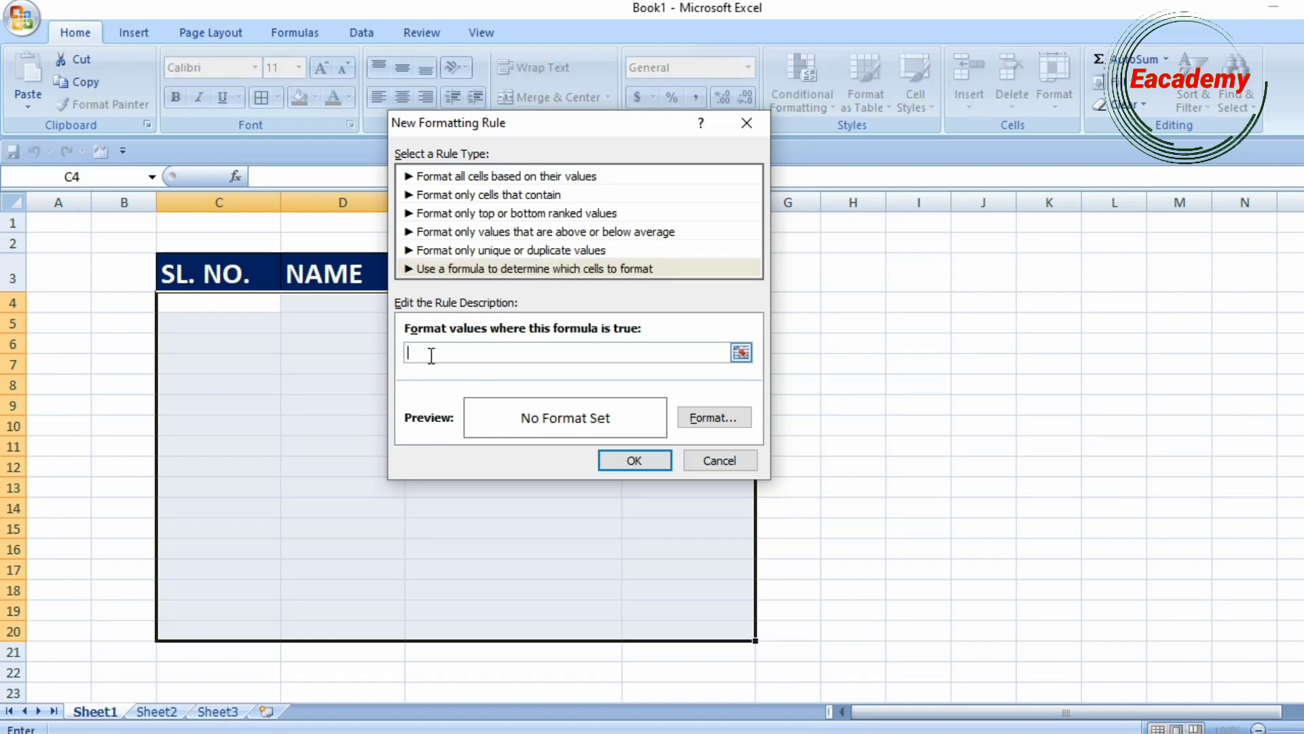
left_click(226, 305)
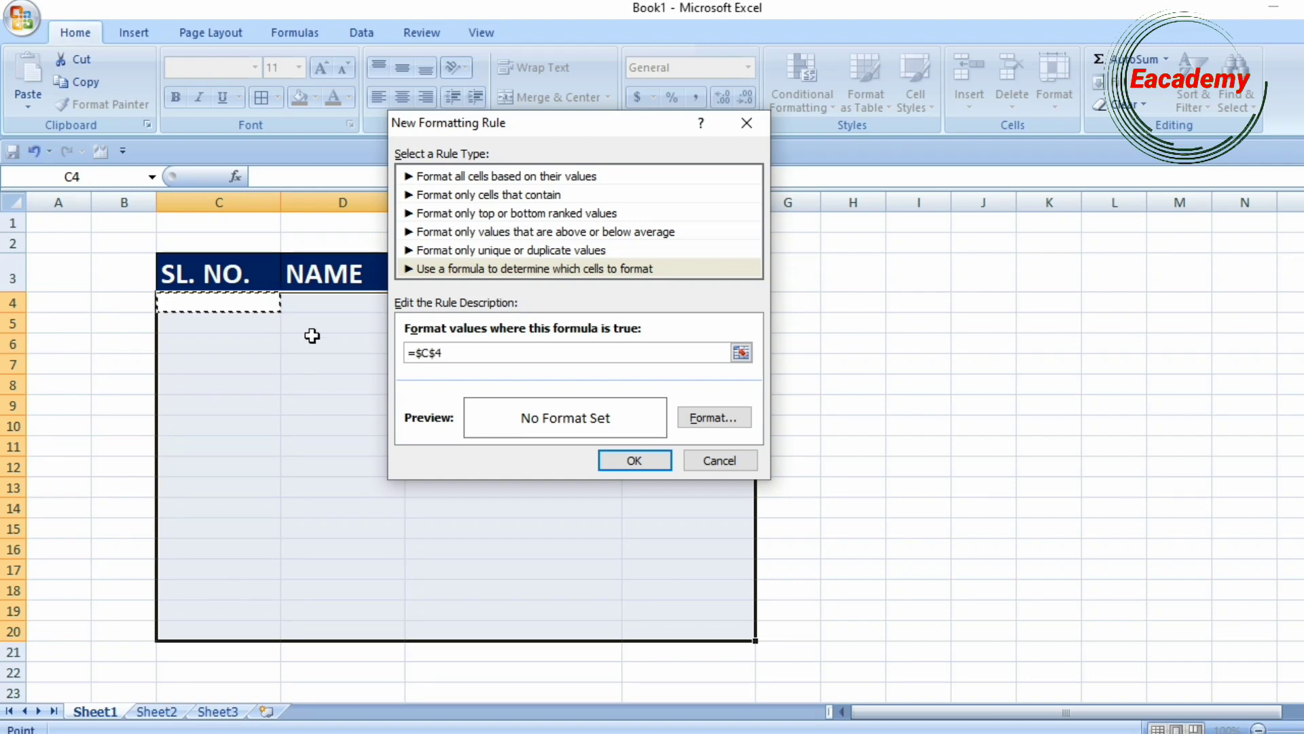
left_click(437, 350)
key("BackSpace")
type("<>")
Step: Give the rule an outline border format and apply it to the selected range
left_click(707, 420)
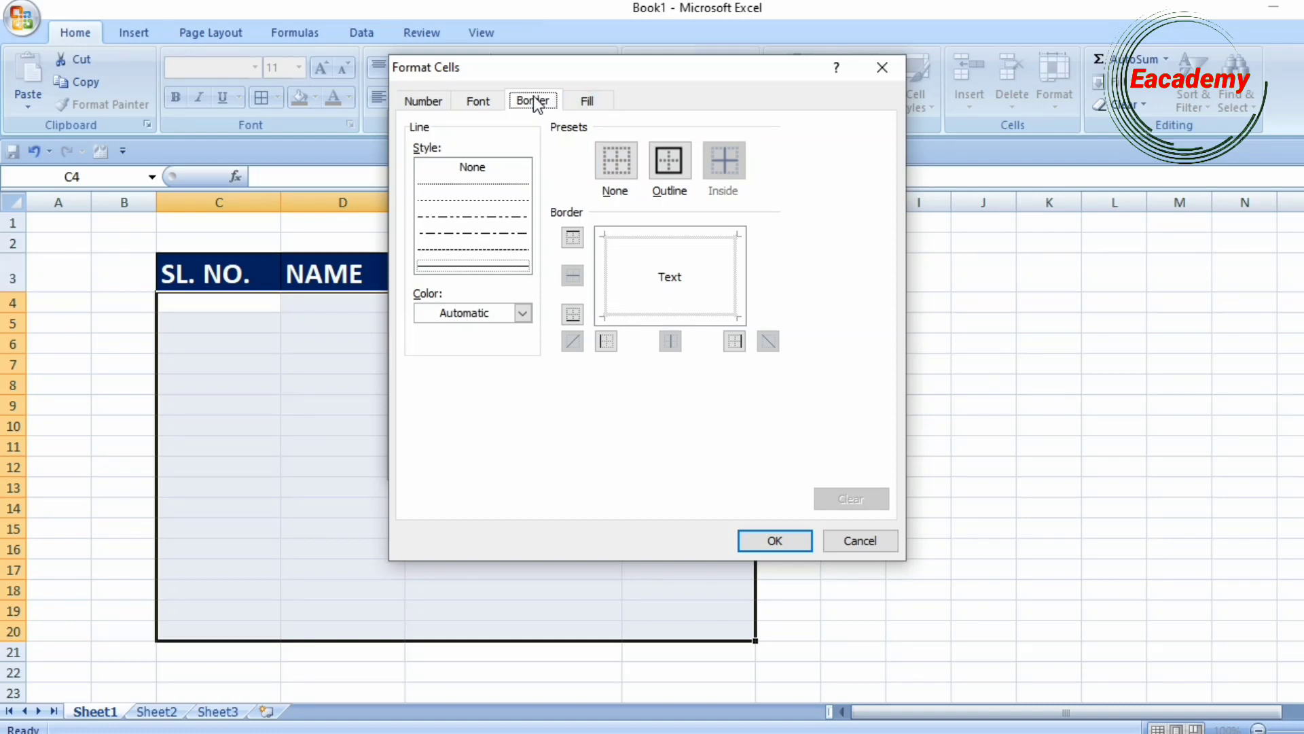
left_click(667, 173)
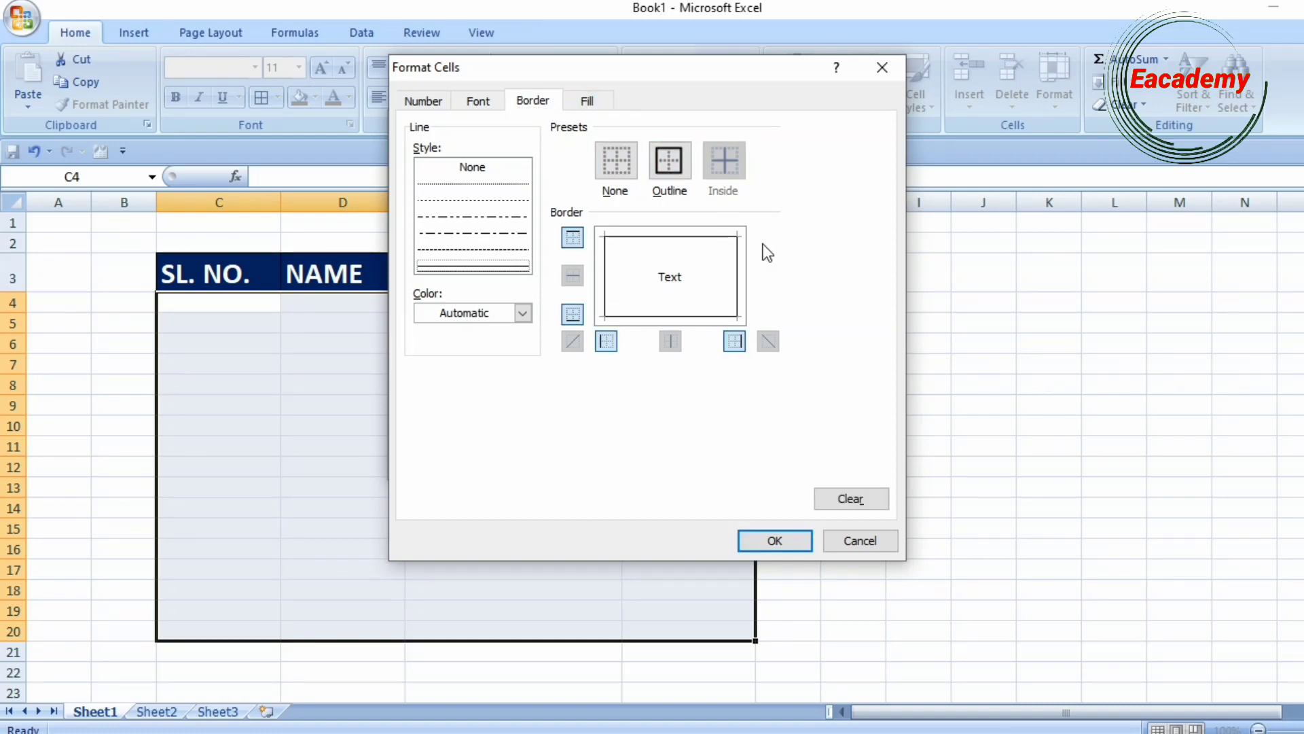
left_click(775, 542)
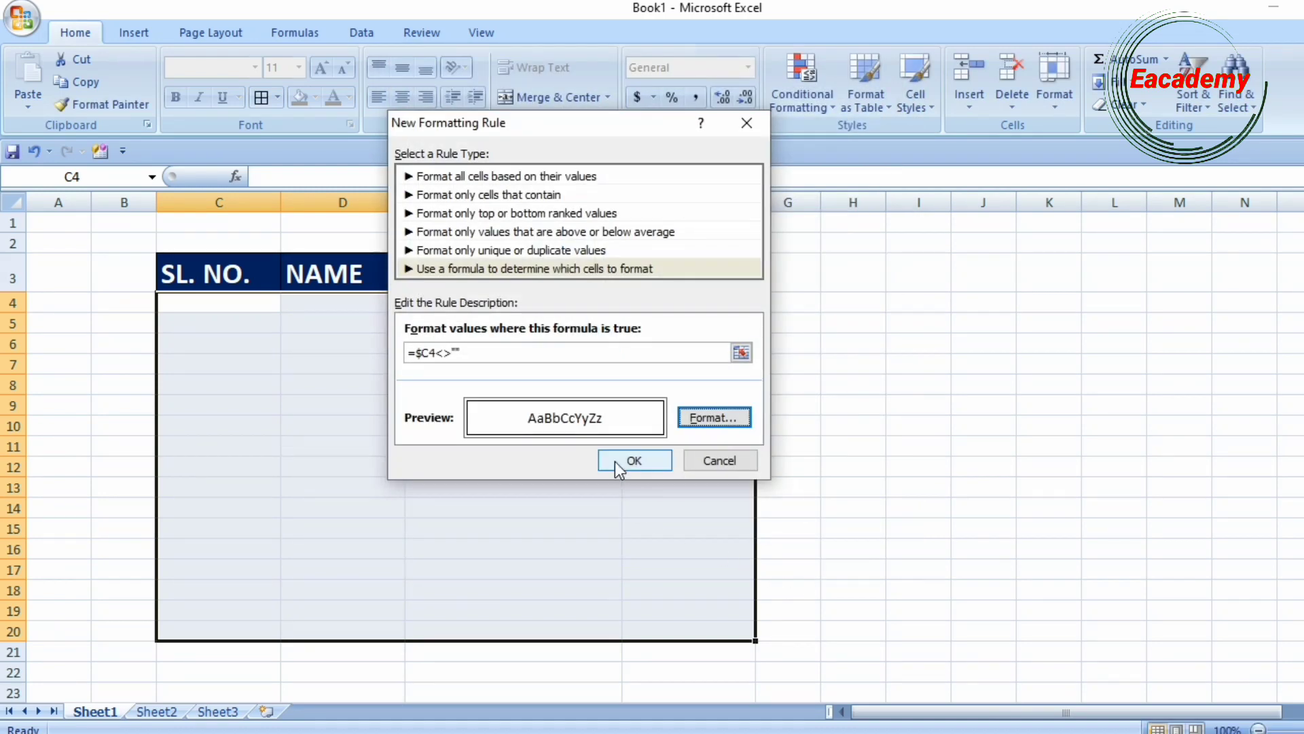
left_click(615, 460)
Step: Enter the serial numbers 1 to 9 and then 0 down the SL. NO. column in C4:C13
left_click(214, 303)
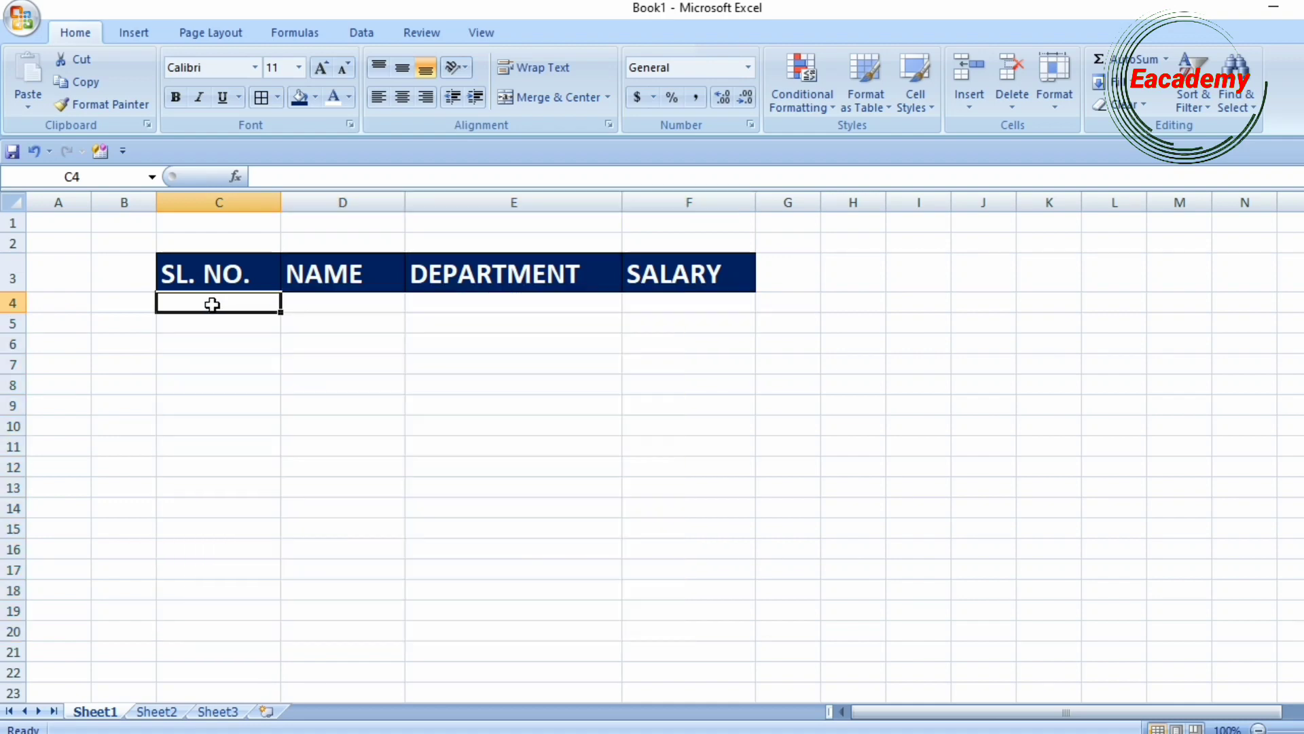
type("1")
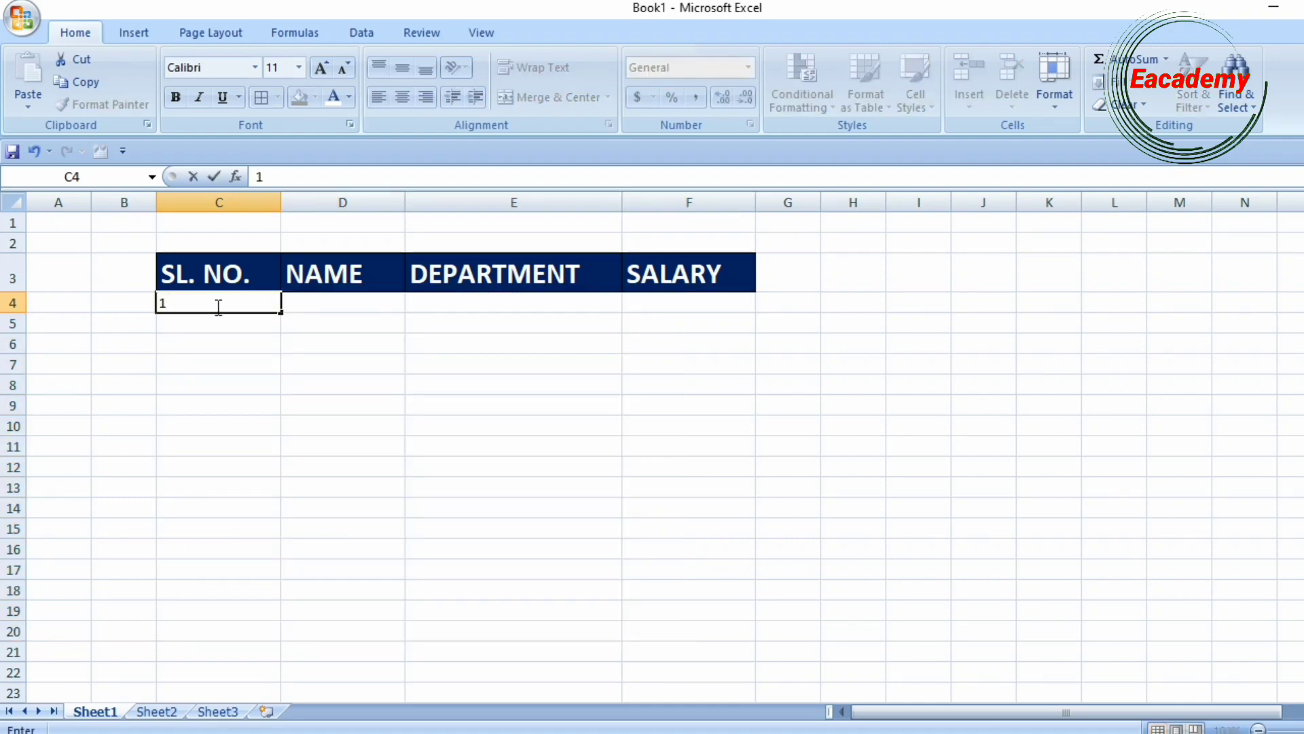
key("Return")
type("2")
key("Return")
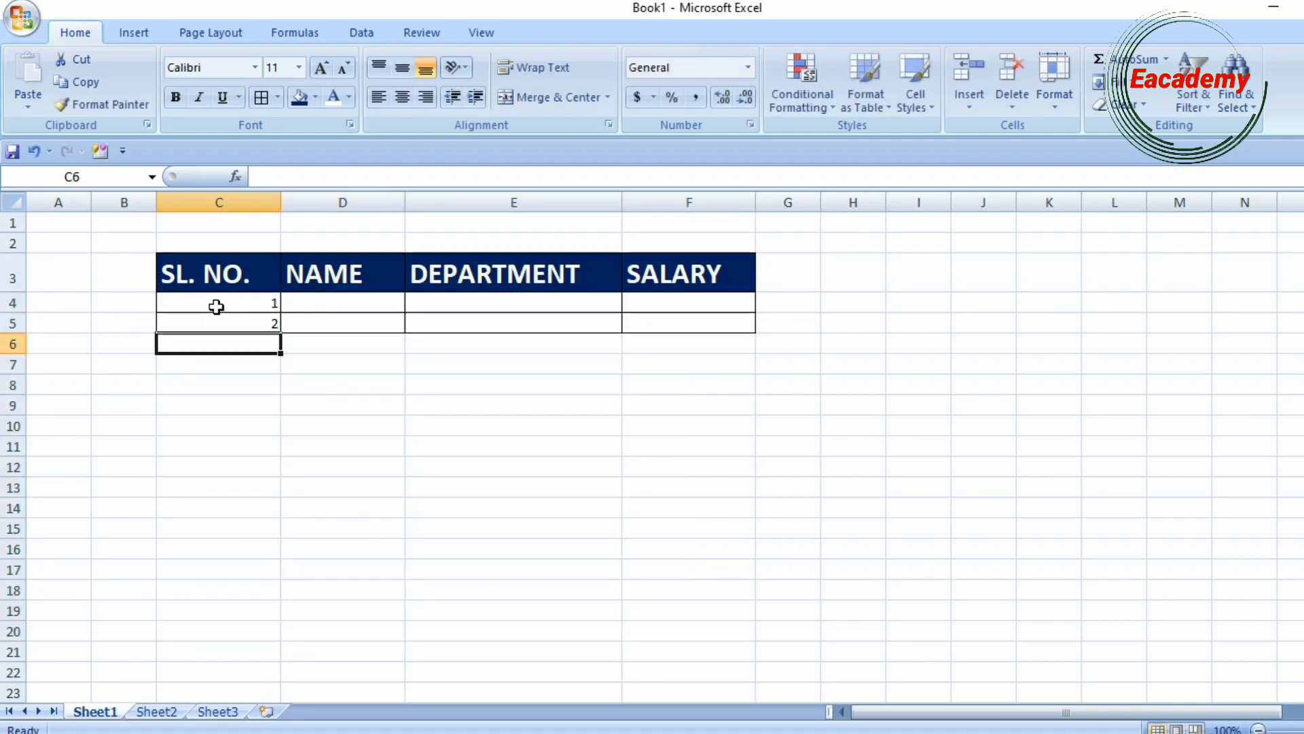
type("3")
key("Return")
type("4")
key("Return")
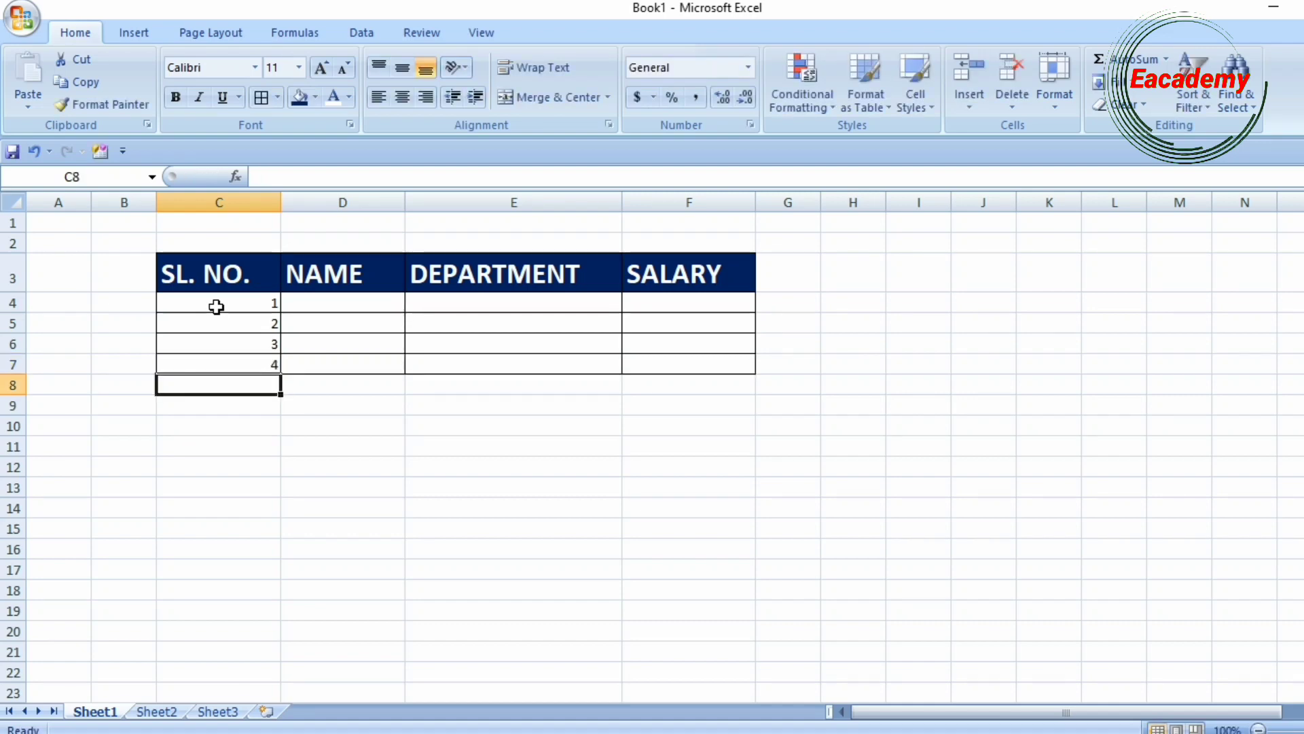
type("5")
key("Return")
type("6")
key("Return")
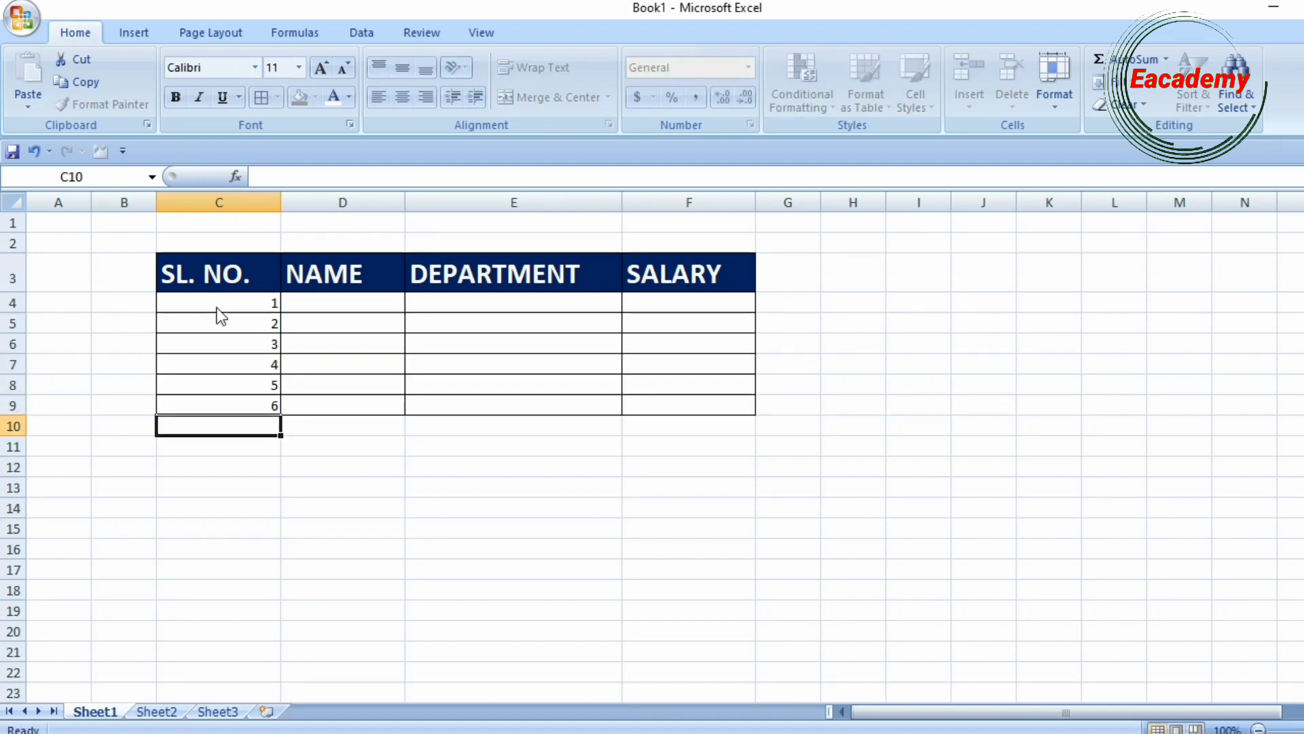
type("7")
key("Return")
type("8")
key("Return")
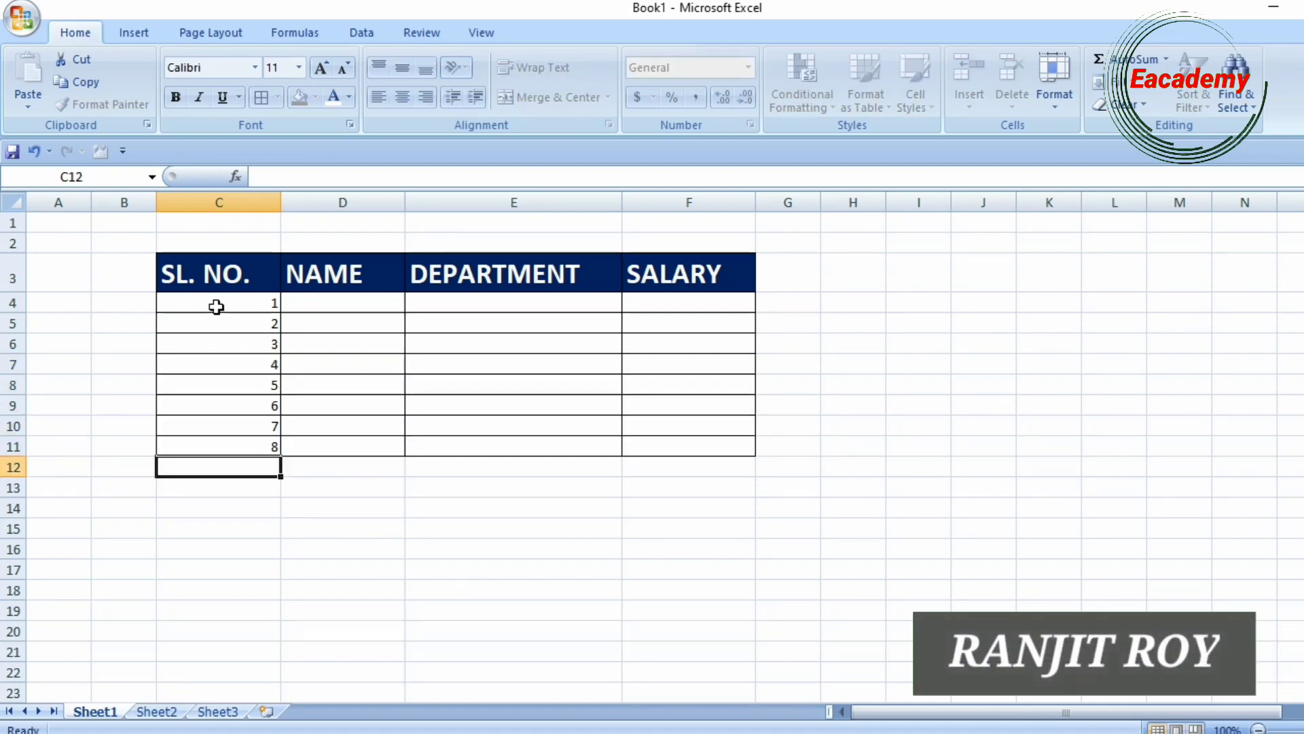
type("9")
key("Return")
type("0")
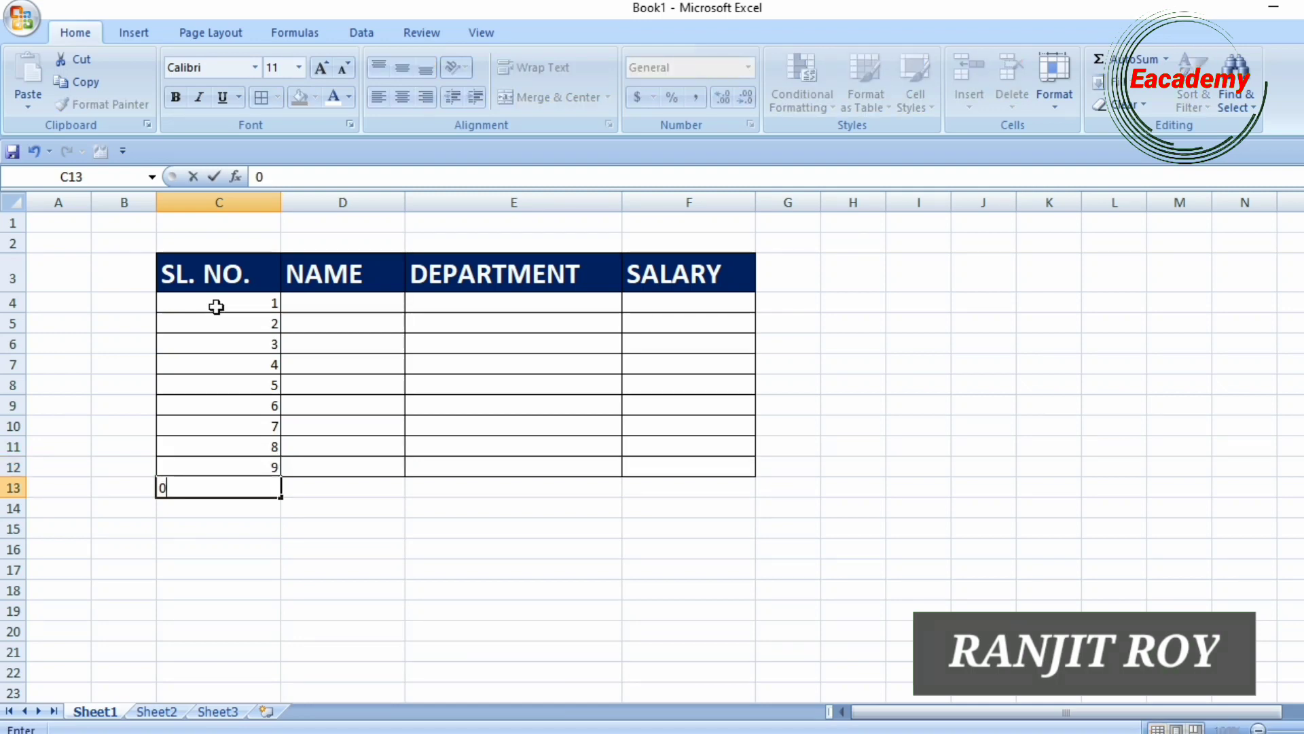
key("Return")
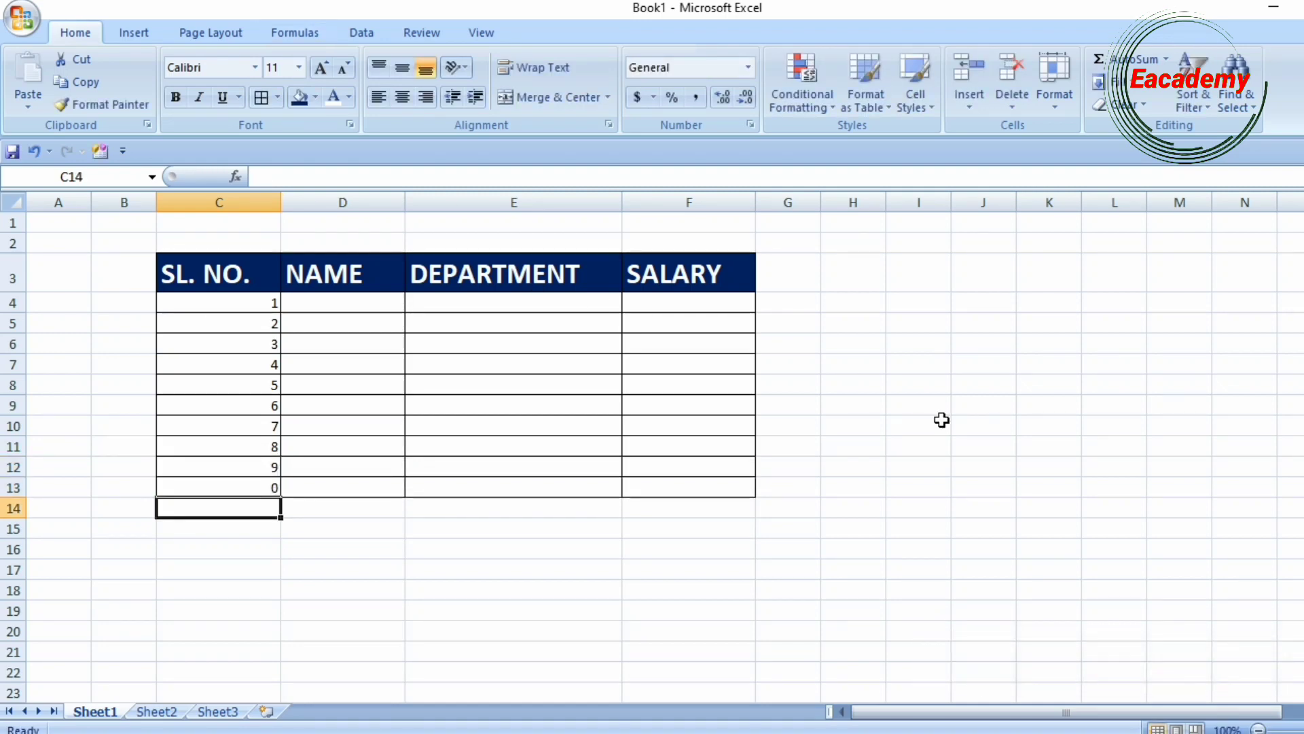
left_click(959, 466)
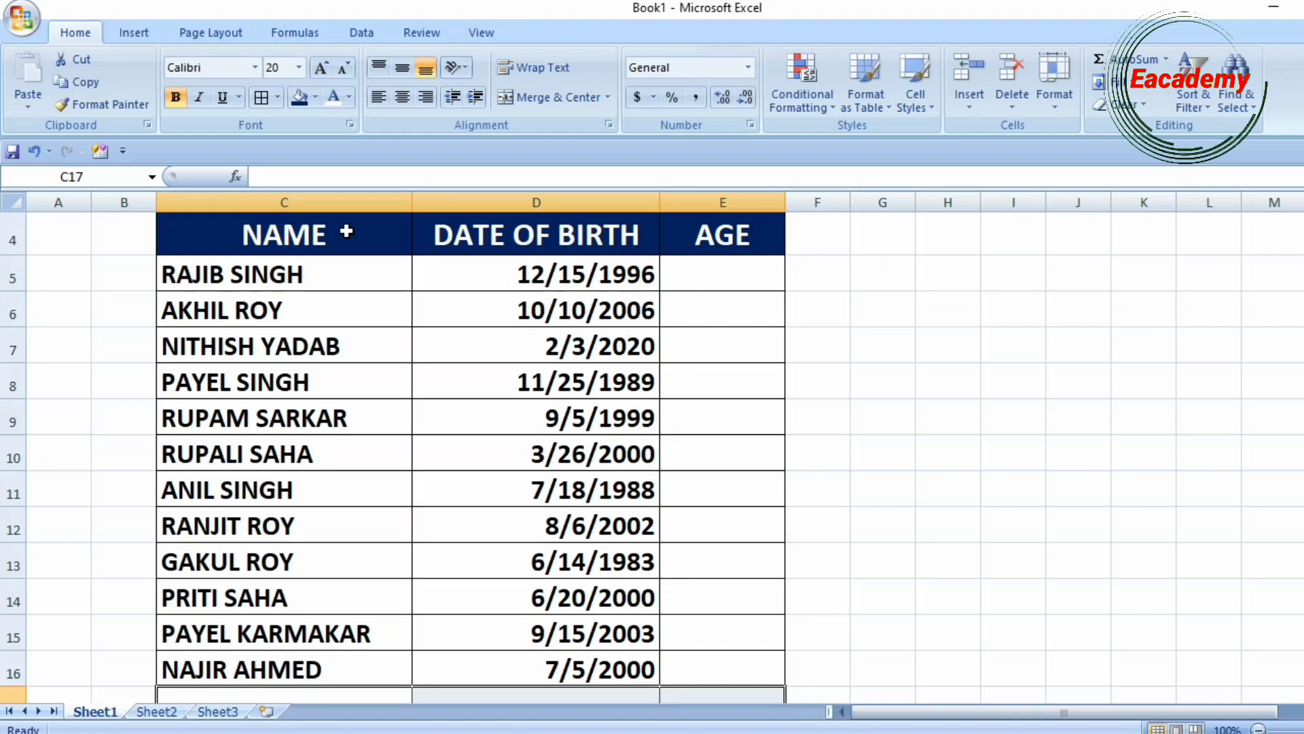
left_click_drag(335, 244, 408, 674)
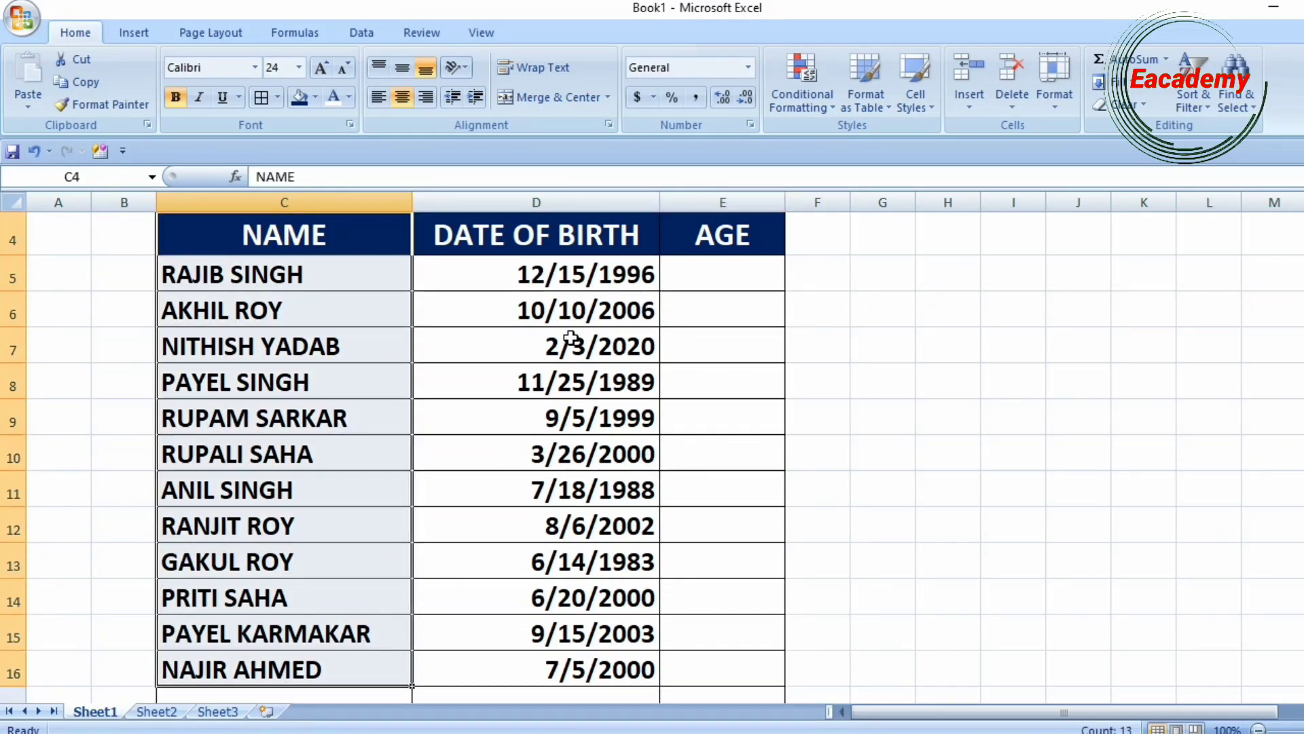
left_click(615, 241)
left_click_drag(615, 241, 622, 673)
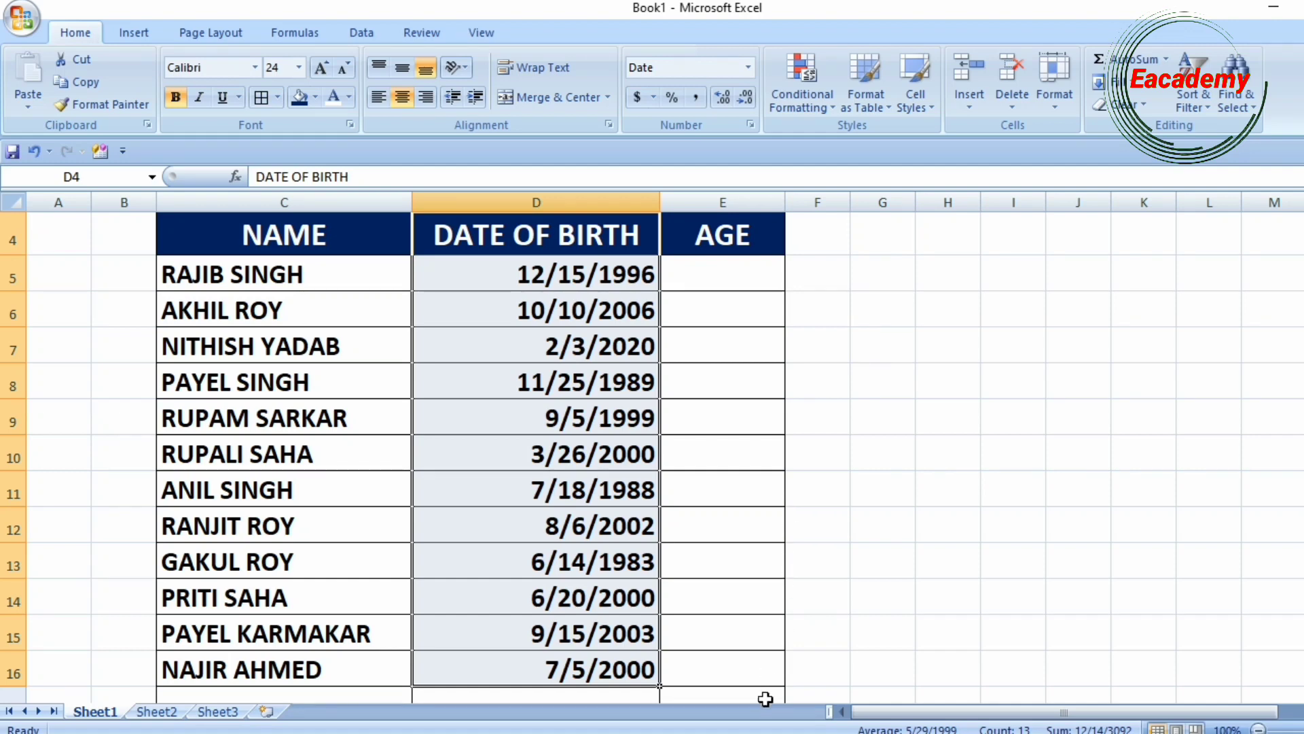
left_click_drag(743, 279, 743, 658)
left_click(931, 445)
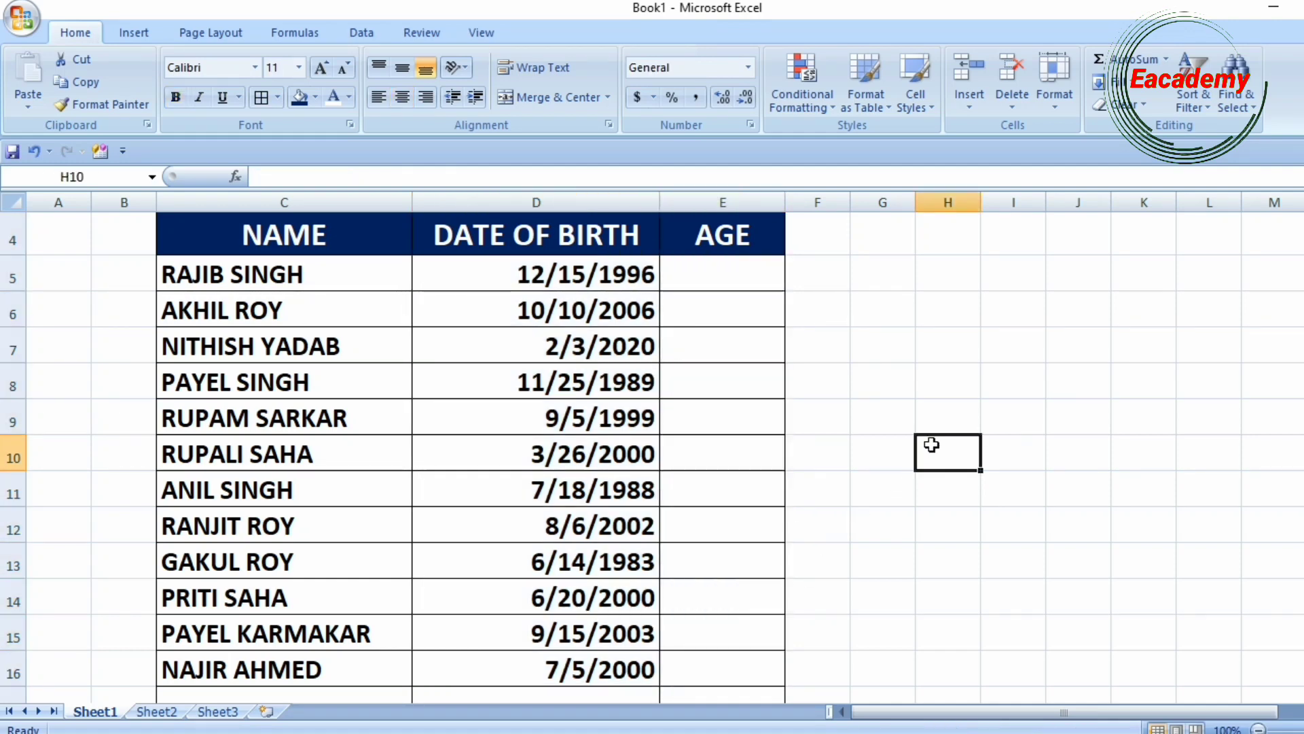
Step: Calculate the age in E5 with =DATEDIF(D5,TODAY(),"Y") and fill the formula down to E16
left_click(718, 272)
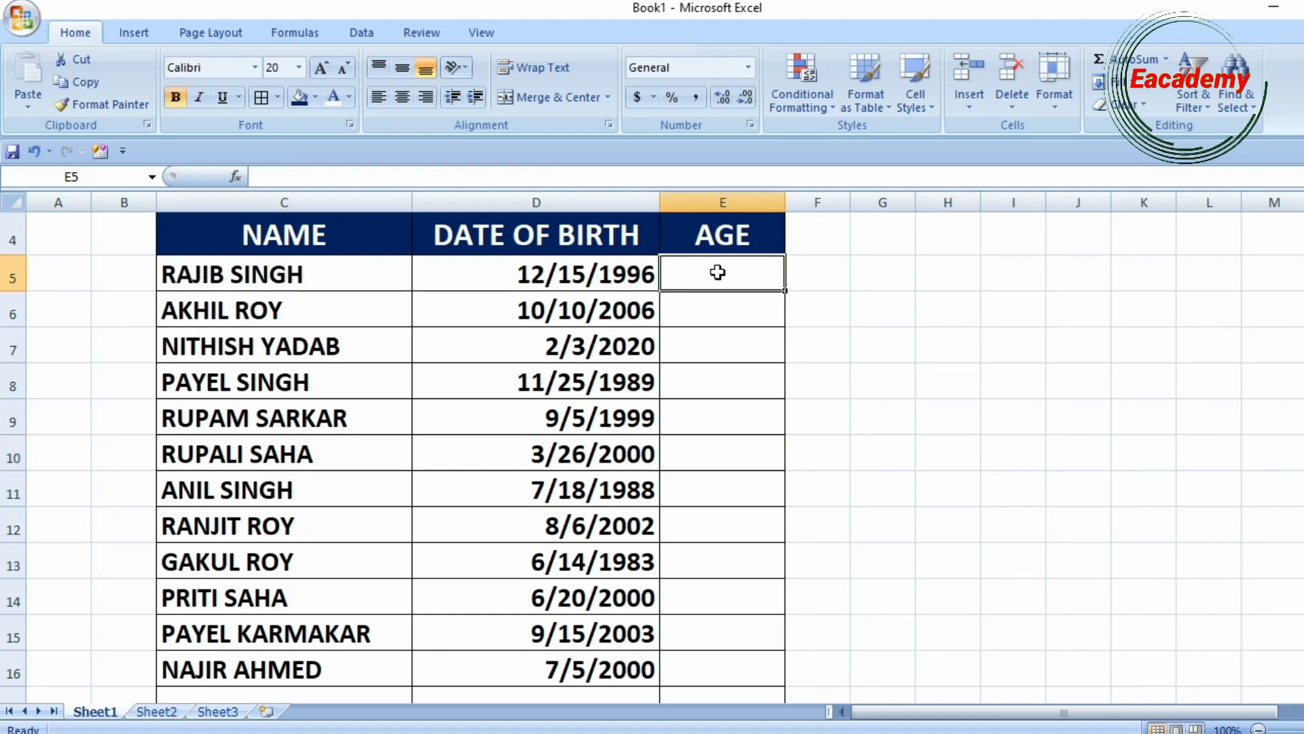
type("=")
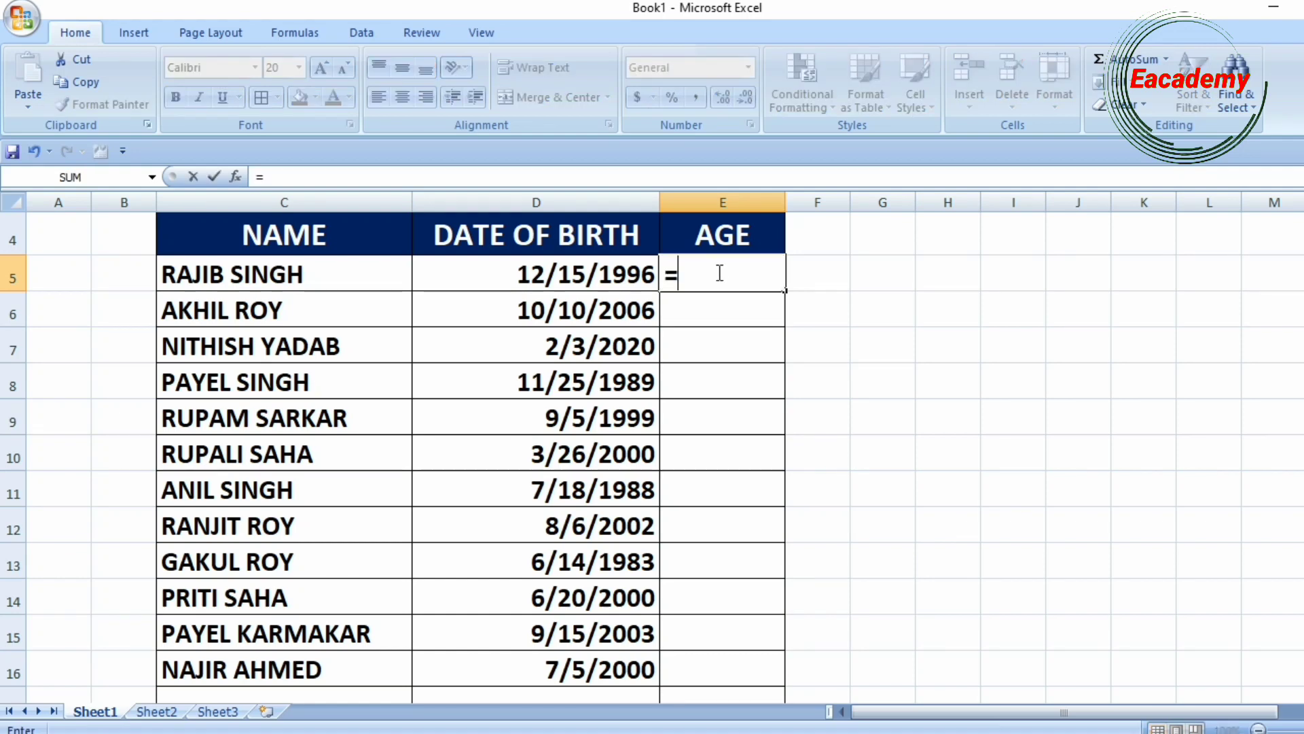
type("DATED")
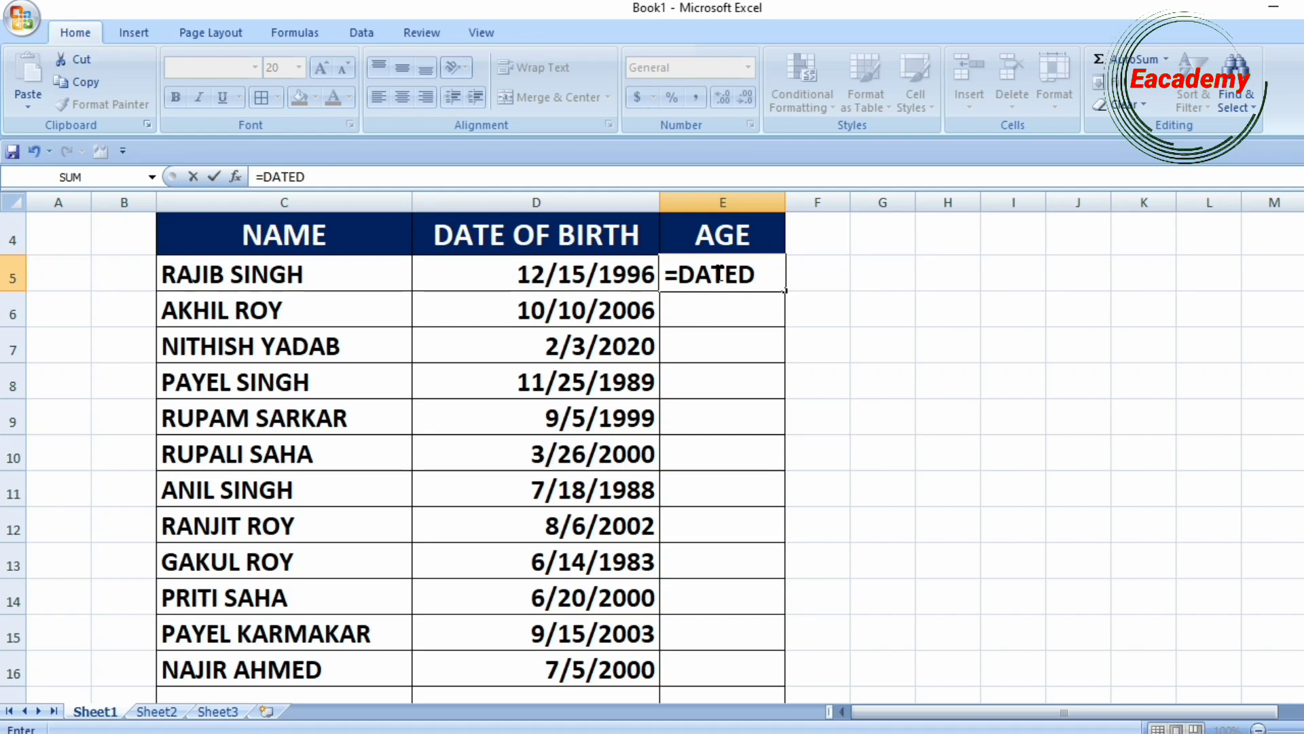
type("IF(")
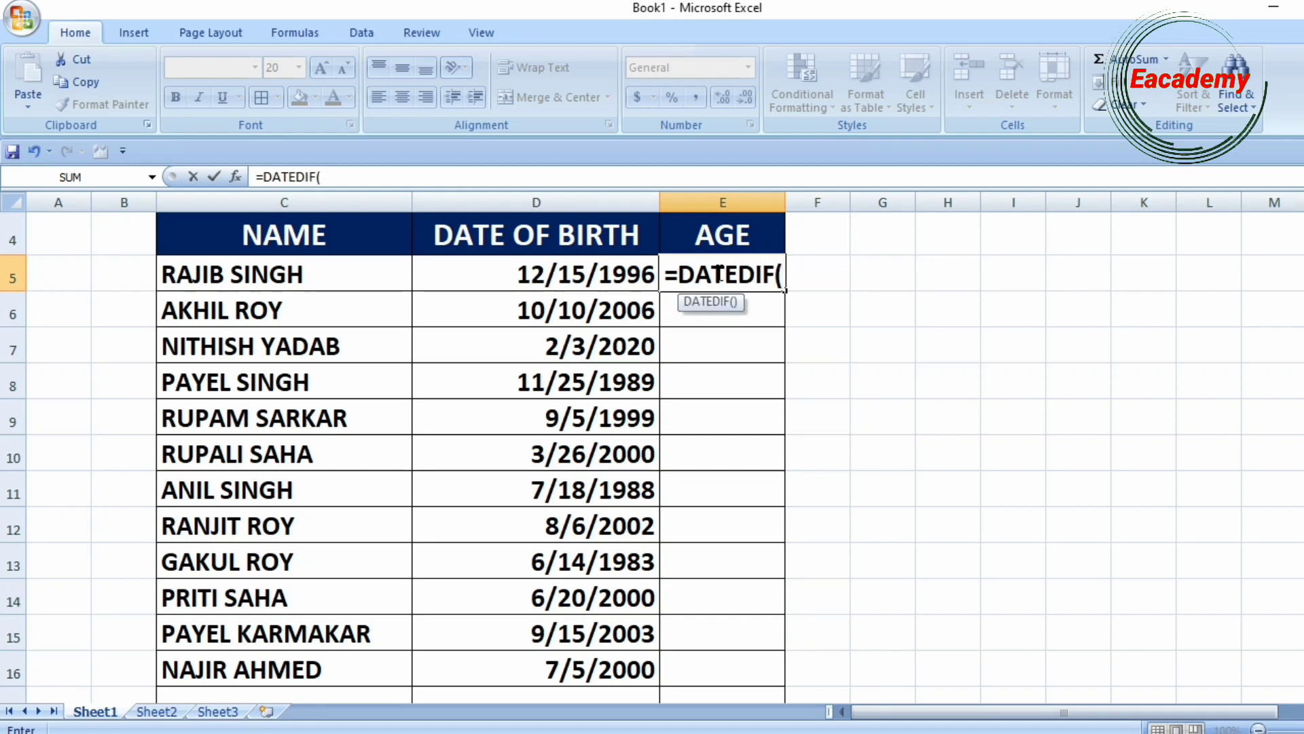
left_click(633, 275)
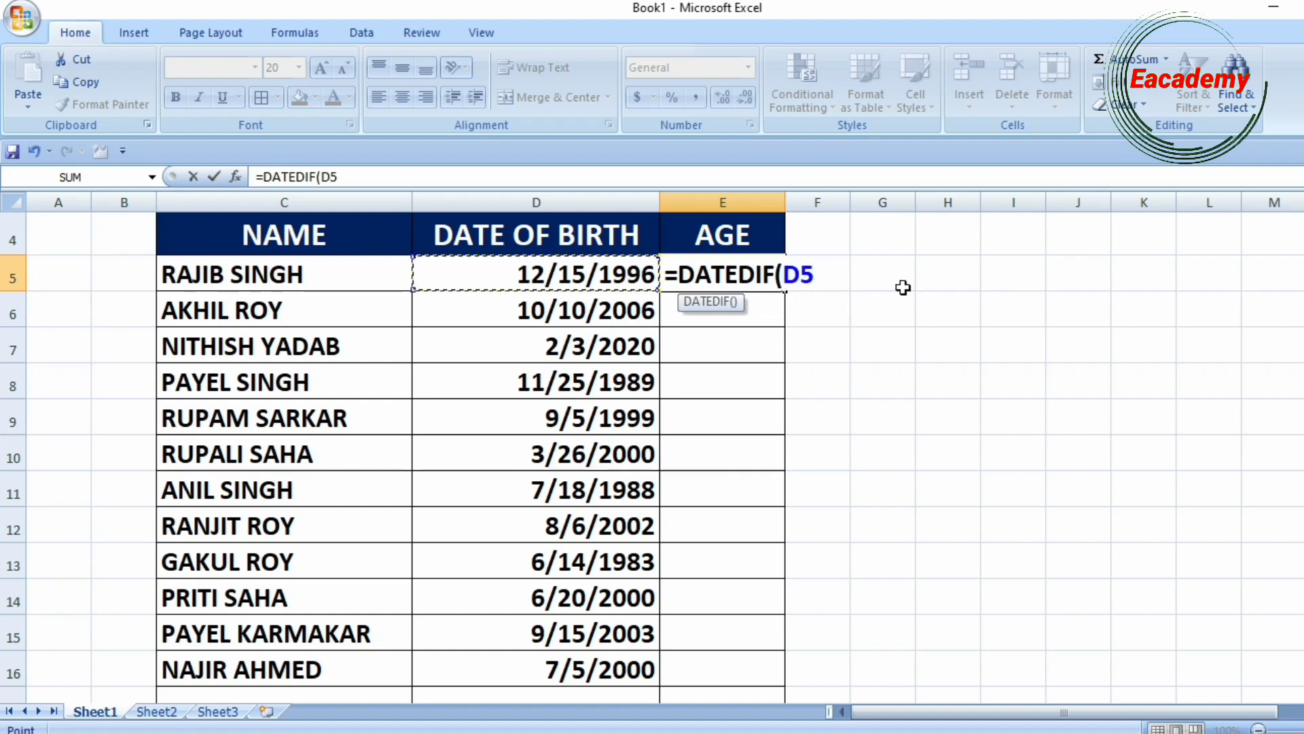
type(",TO")
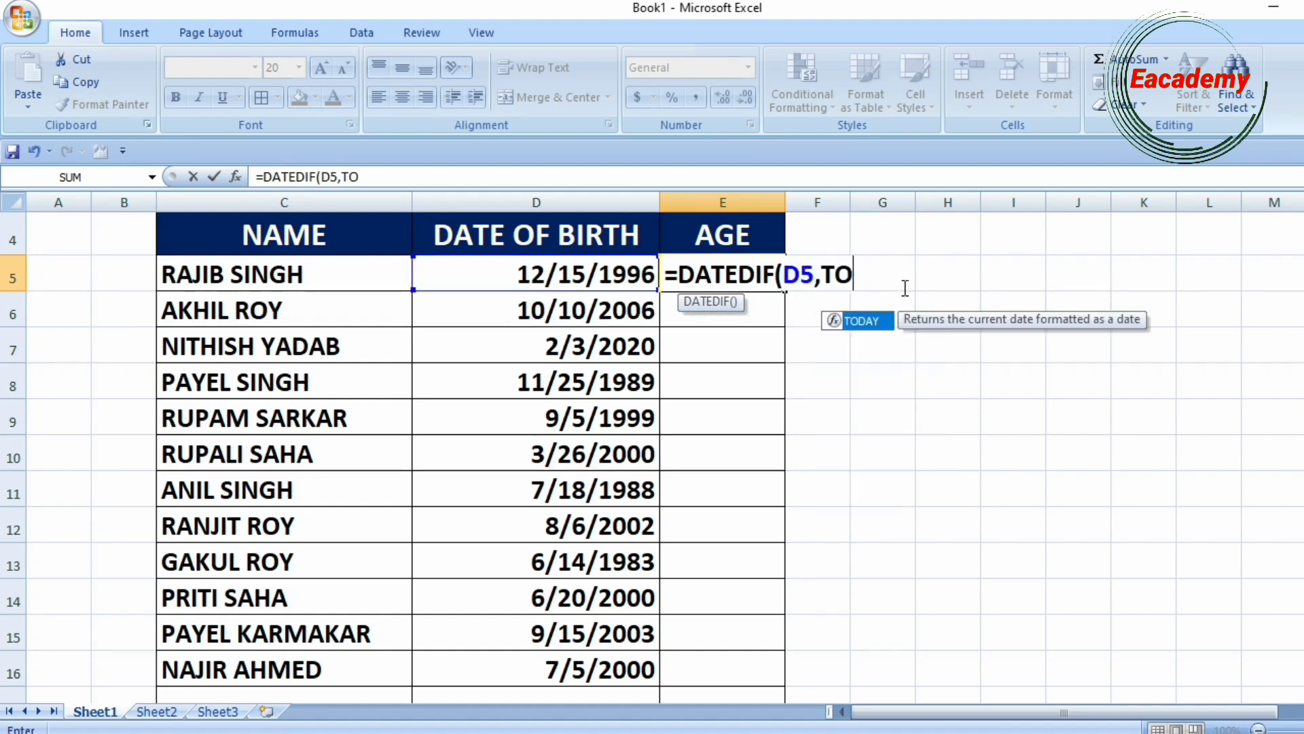
type("DAY")
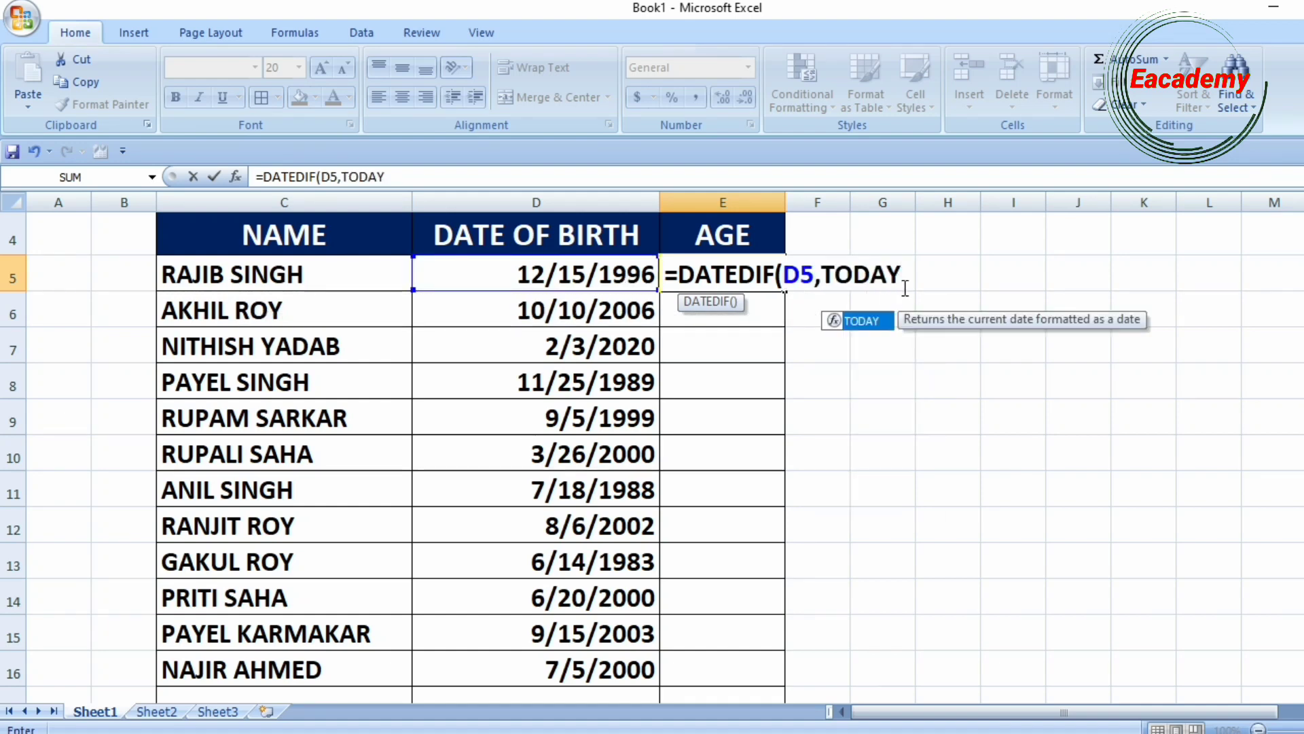
type("(")
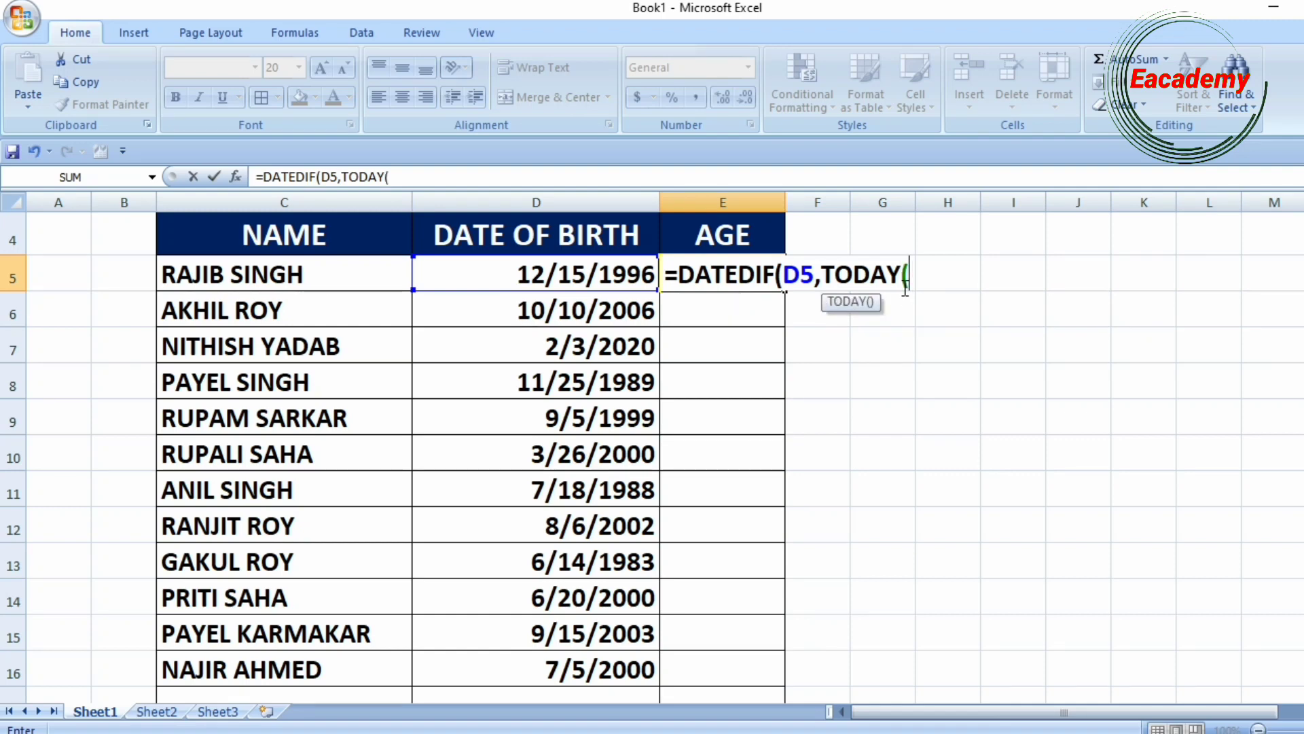
type(")")
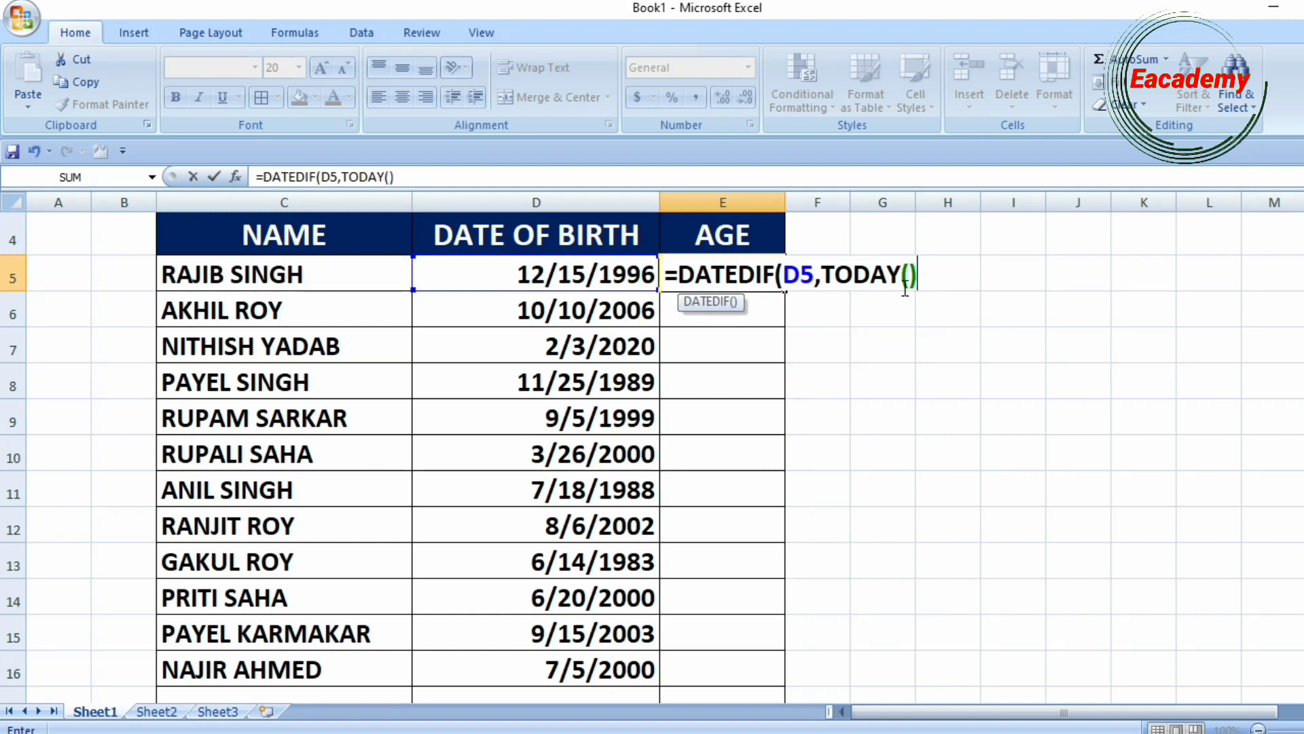
type(",\"Y\")")
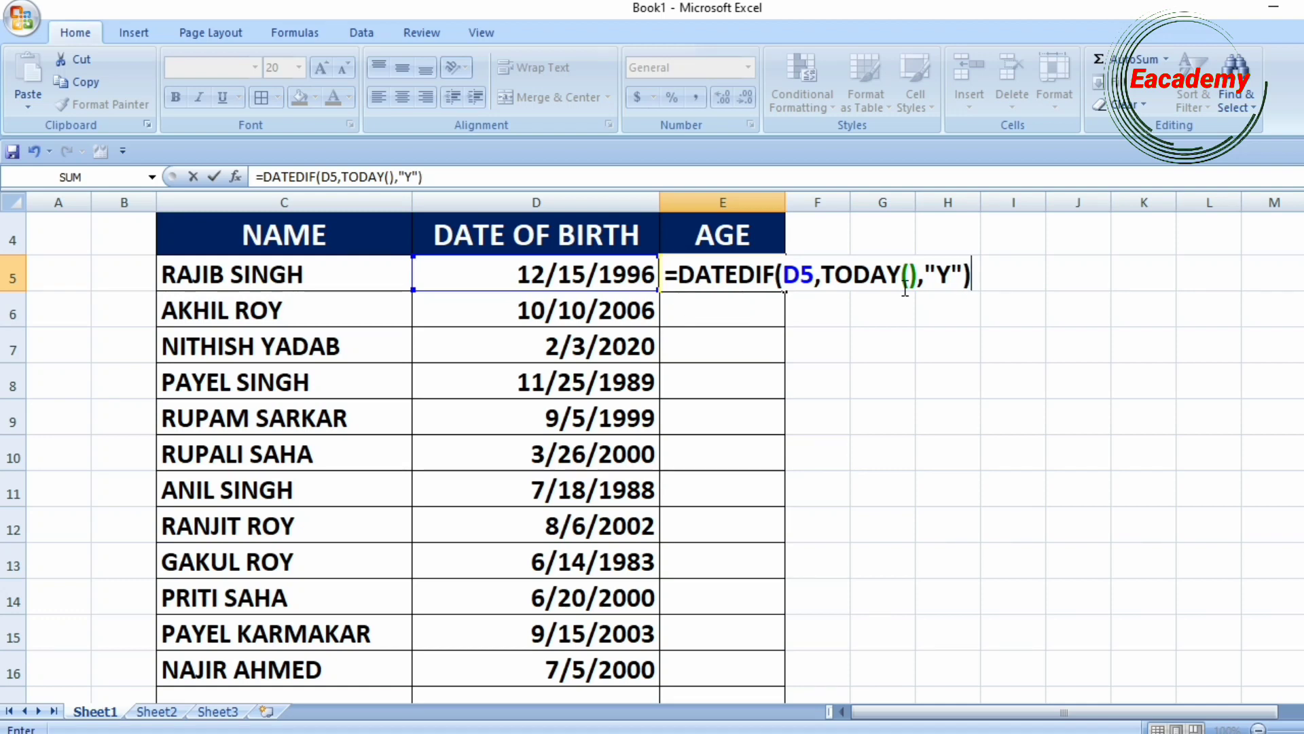
key("Return")
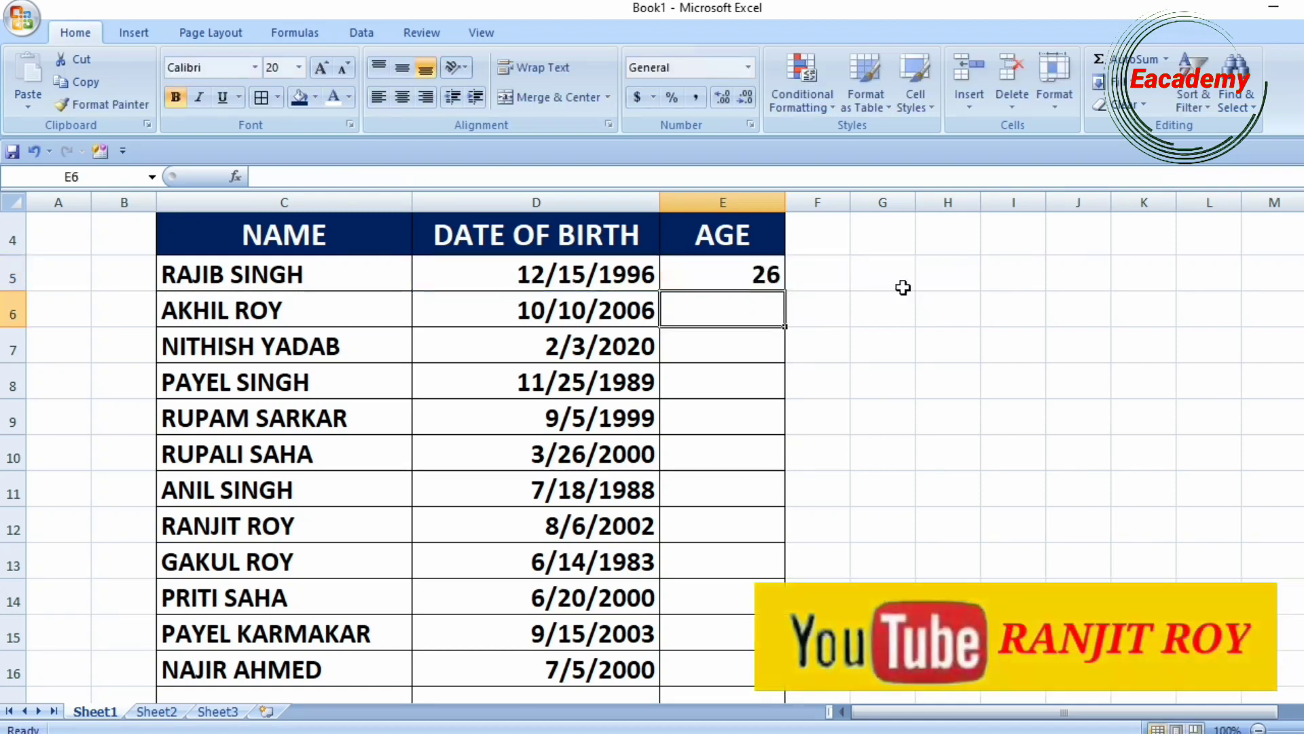
left_click(778, 277)
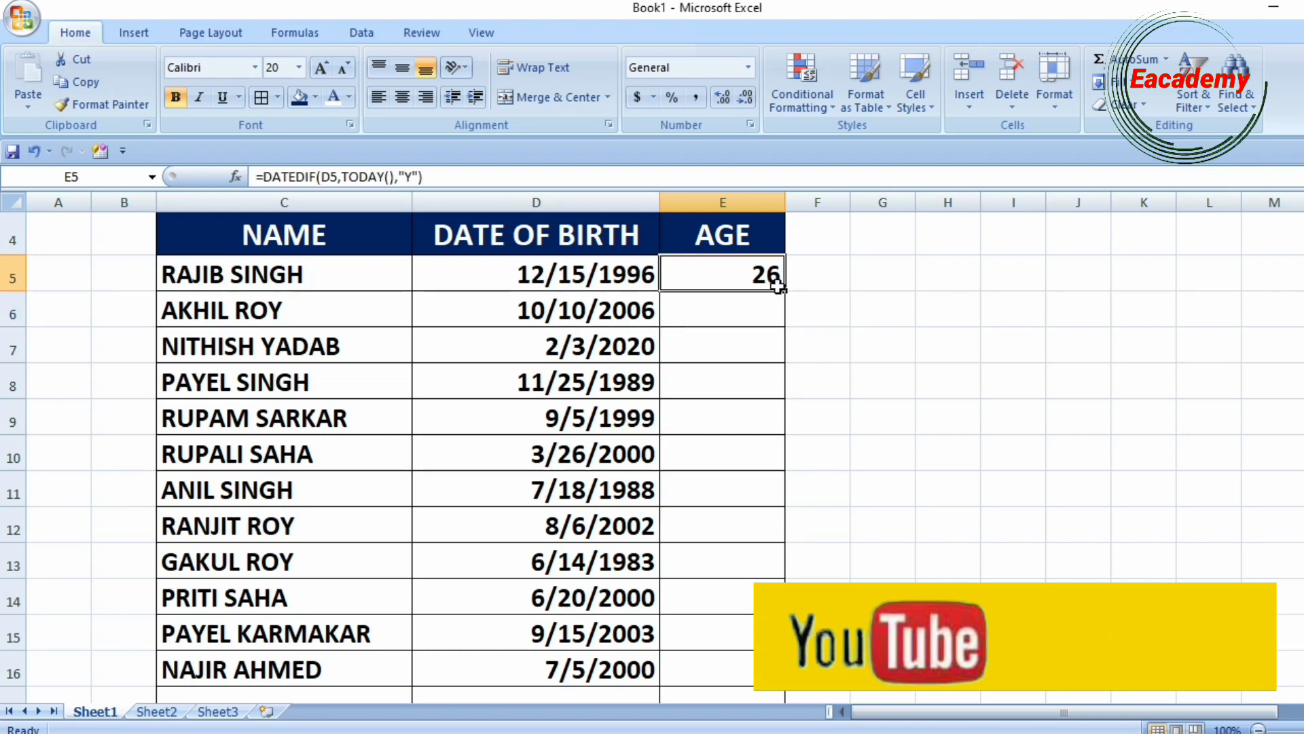
left_click_drag(787, 291, 817, 687)
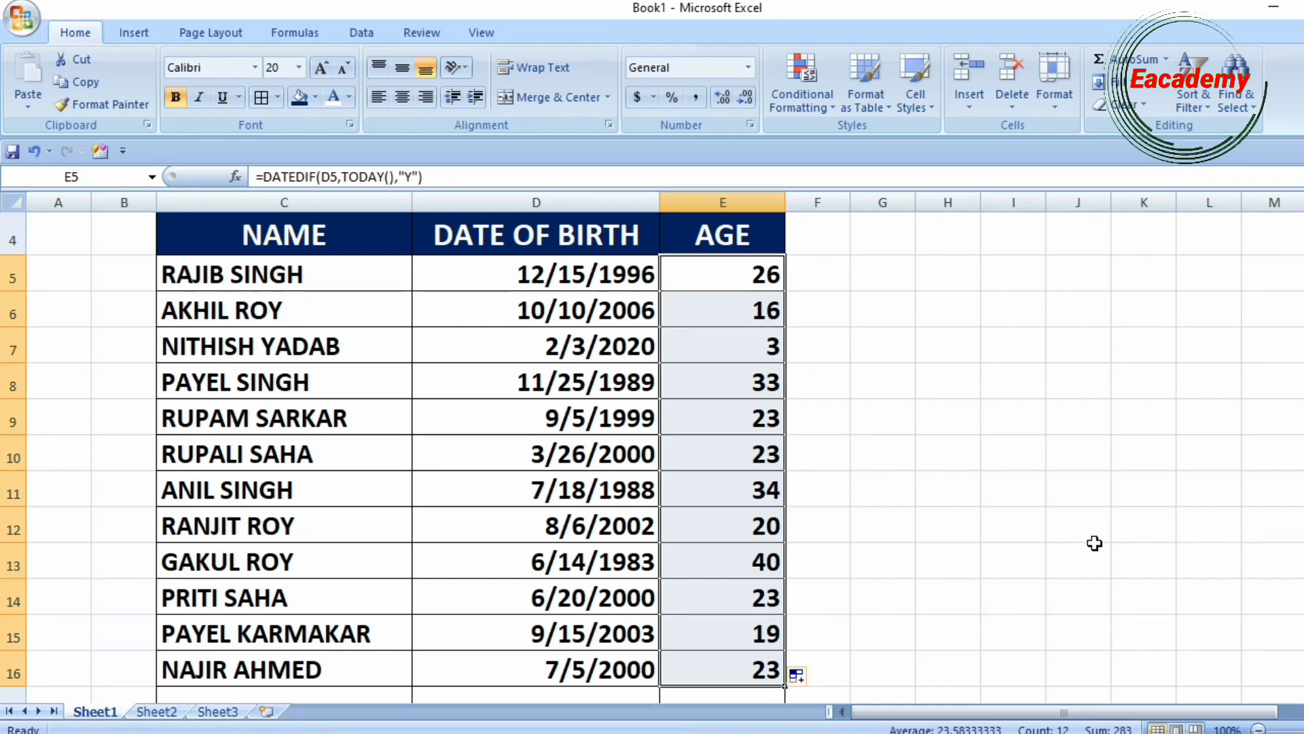
left_click(917, 303)
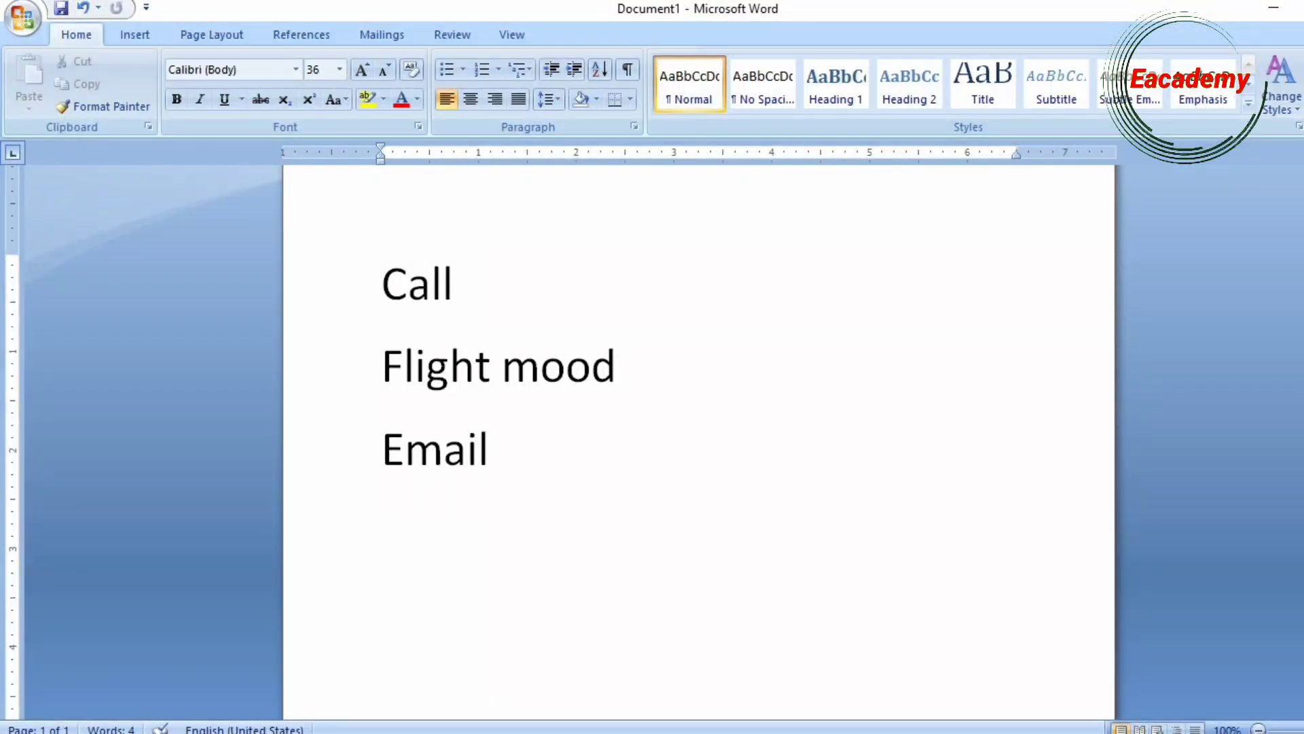
Step: In the Word document, add the code 2706 after "Call" and convert it to the Unicode telephone symbol
type("2706")
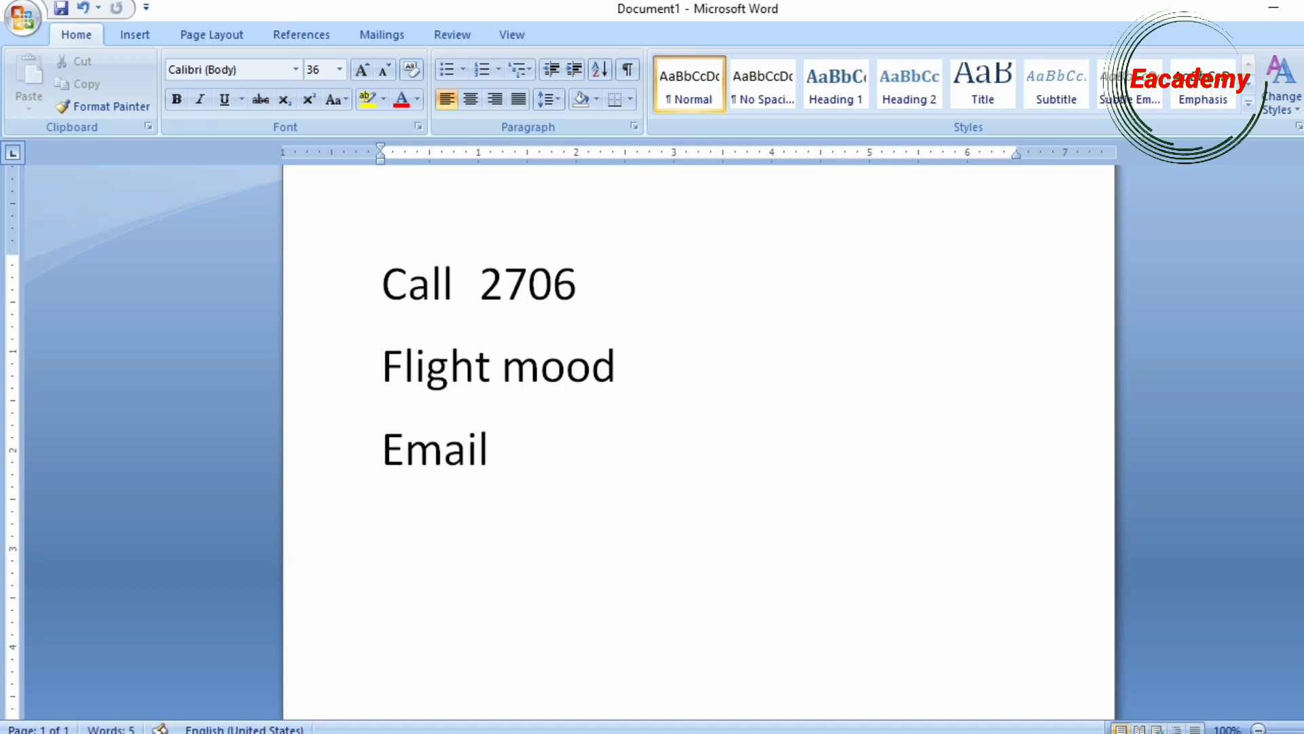
key("shift+Left")
key("shift+Left")
key("shift+Left")
key("shift+Left")
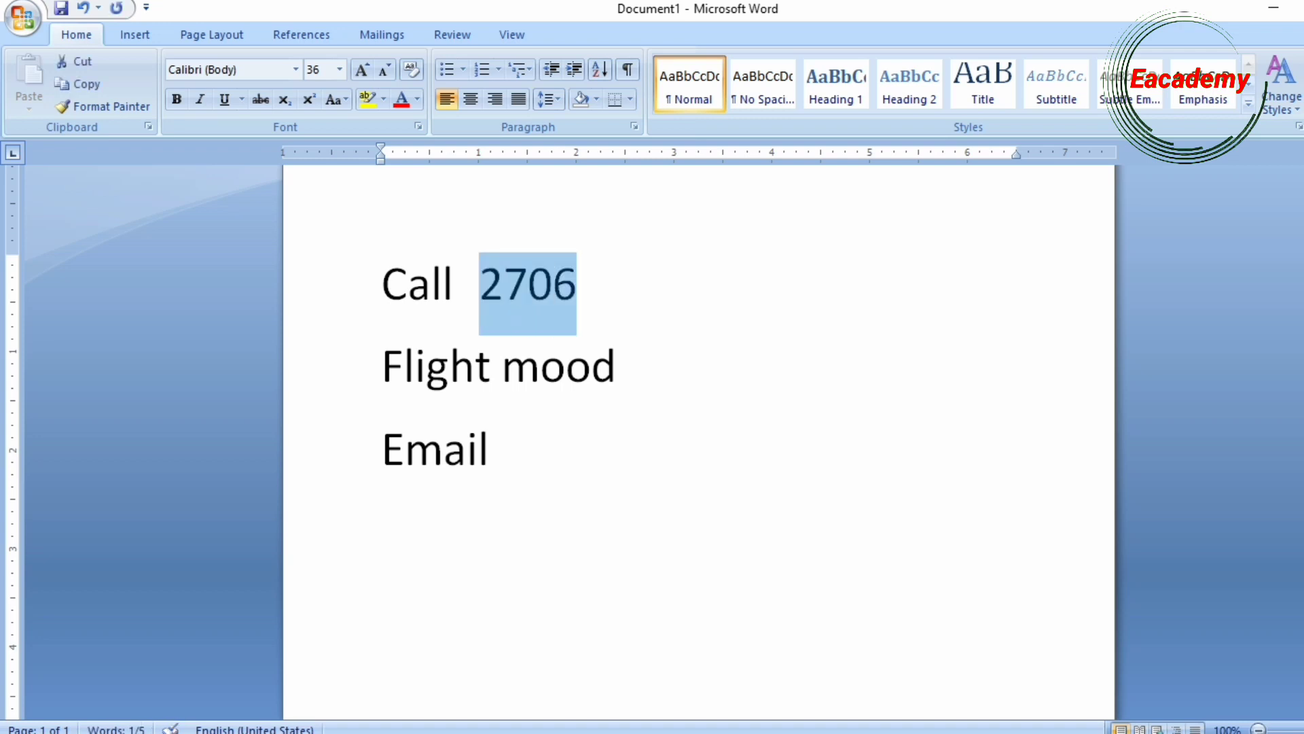
key("alt")
key("alt+x")
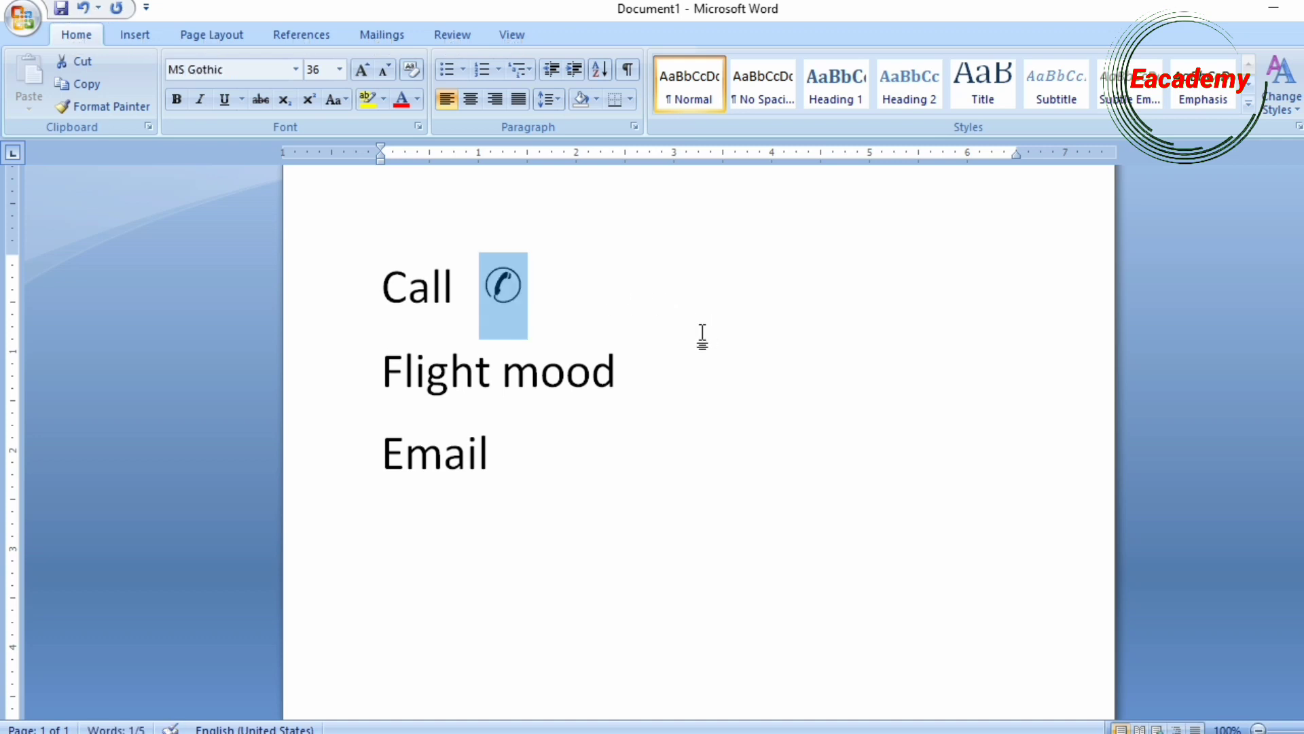
Step: Add the code 2708 one tab after "Flight mood" and convert it to the Unicode airplane symbol
left_click(646, 375)
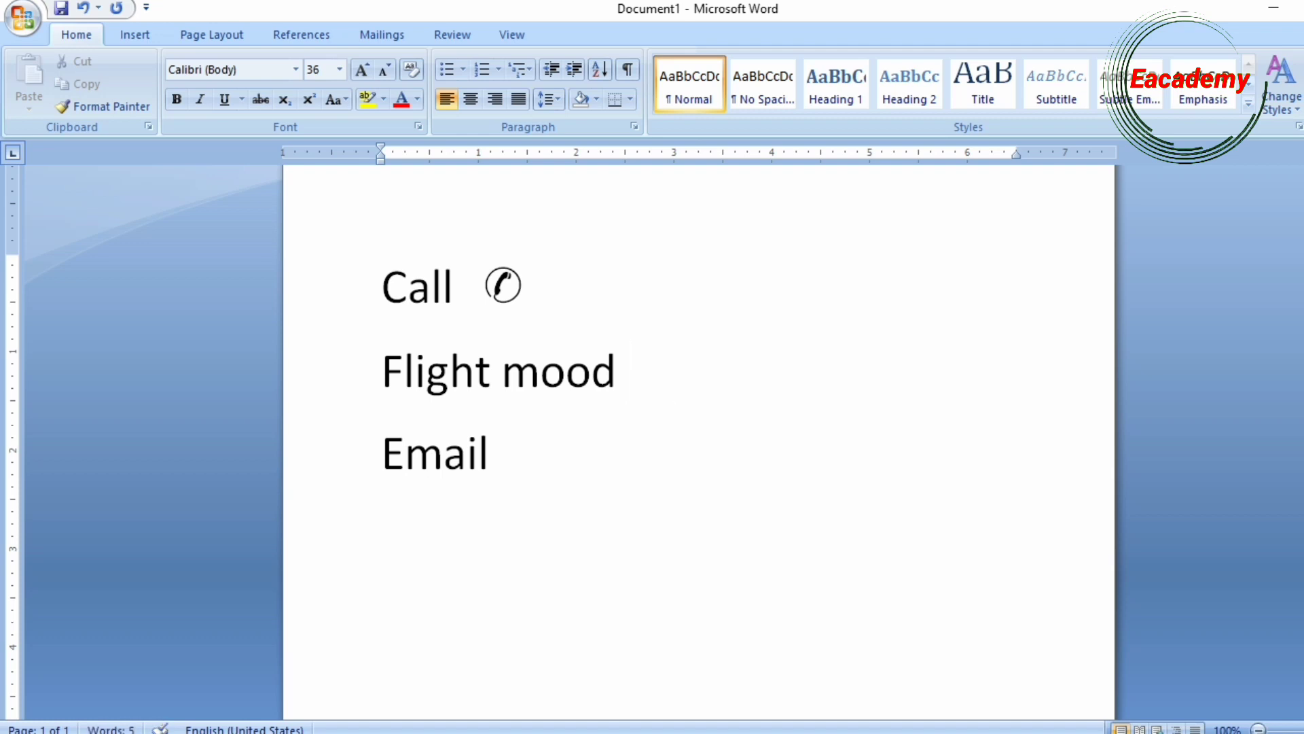
key("Tab")
type("2708")
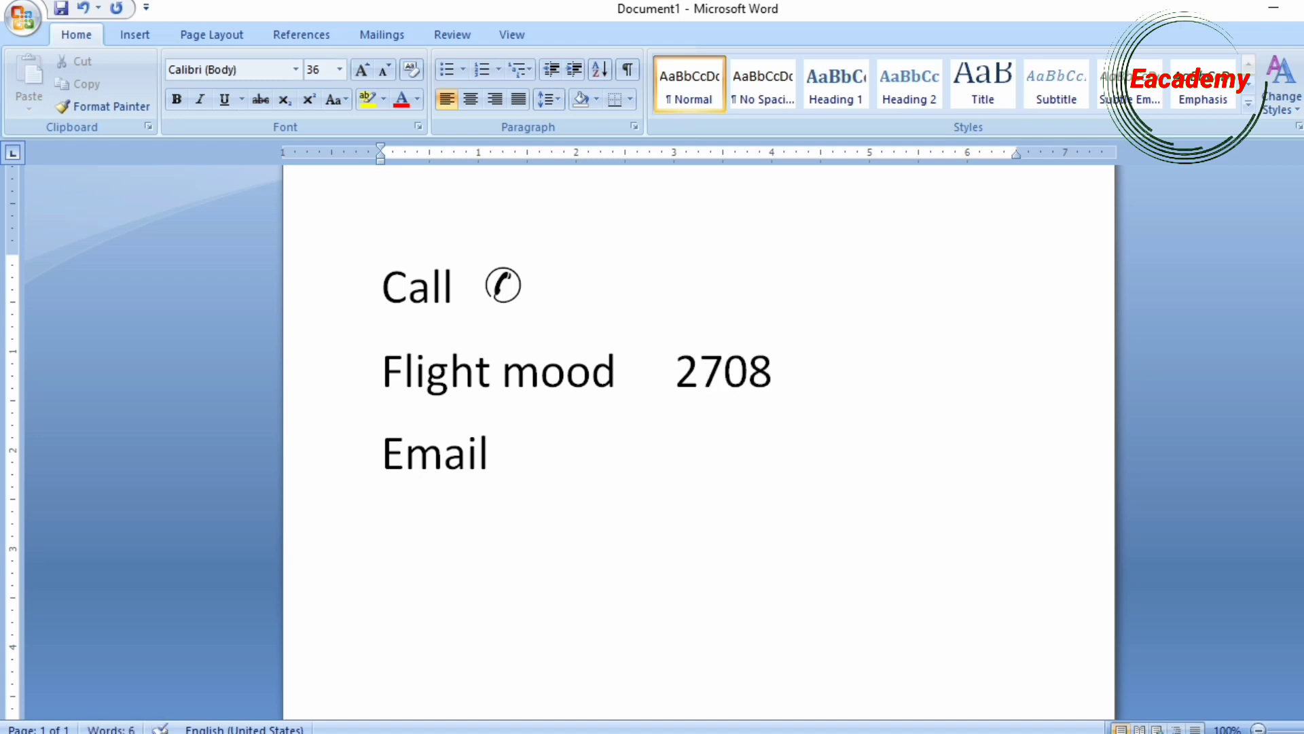
key("shift+Left")
key("shift+Left")
key("shift+Left")
key("shift+Left")
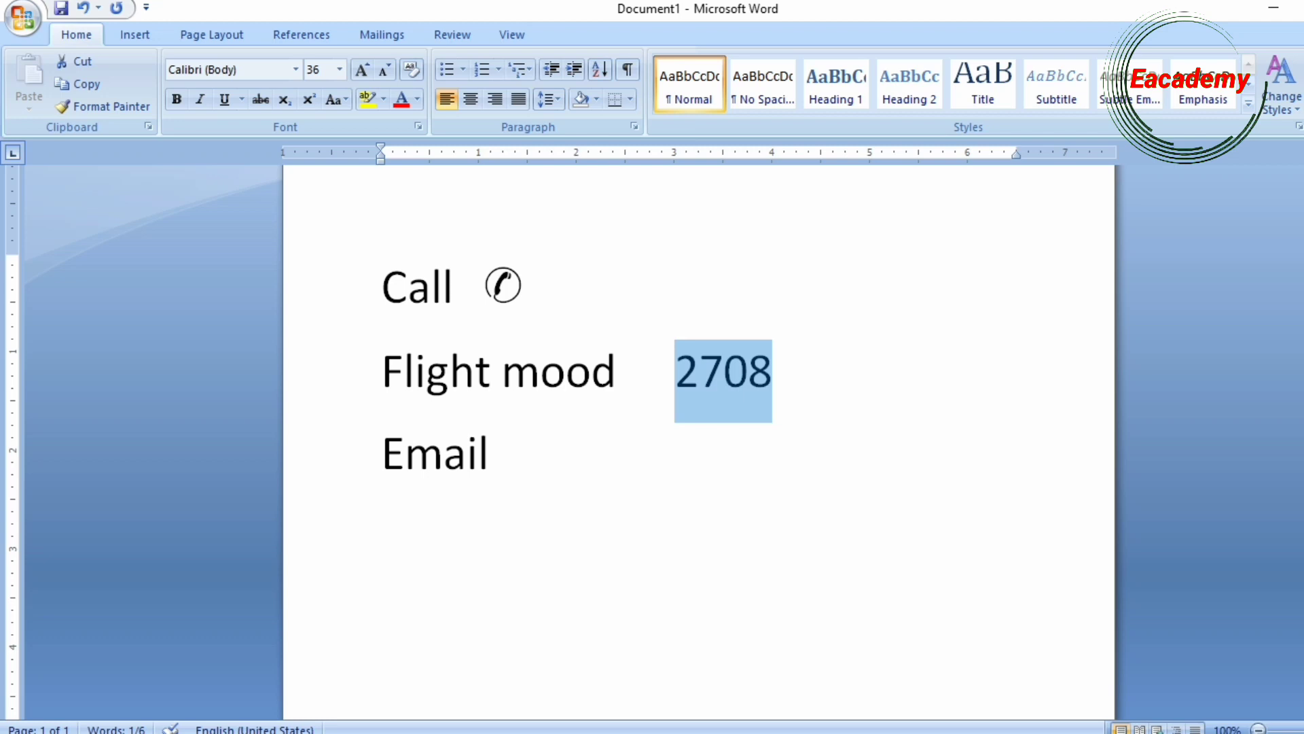
key("alt+x")
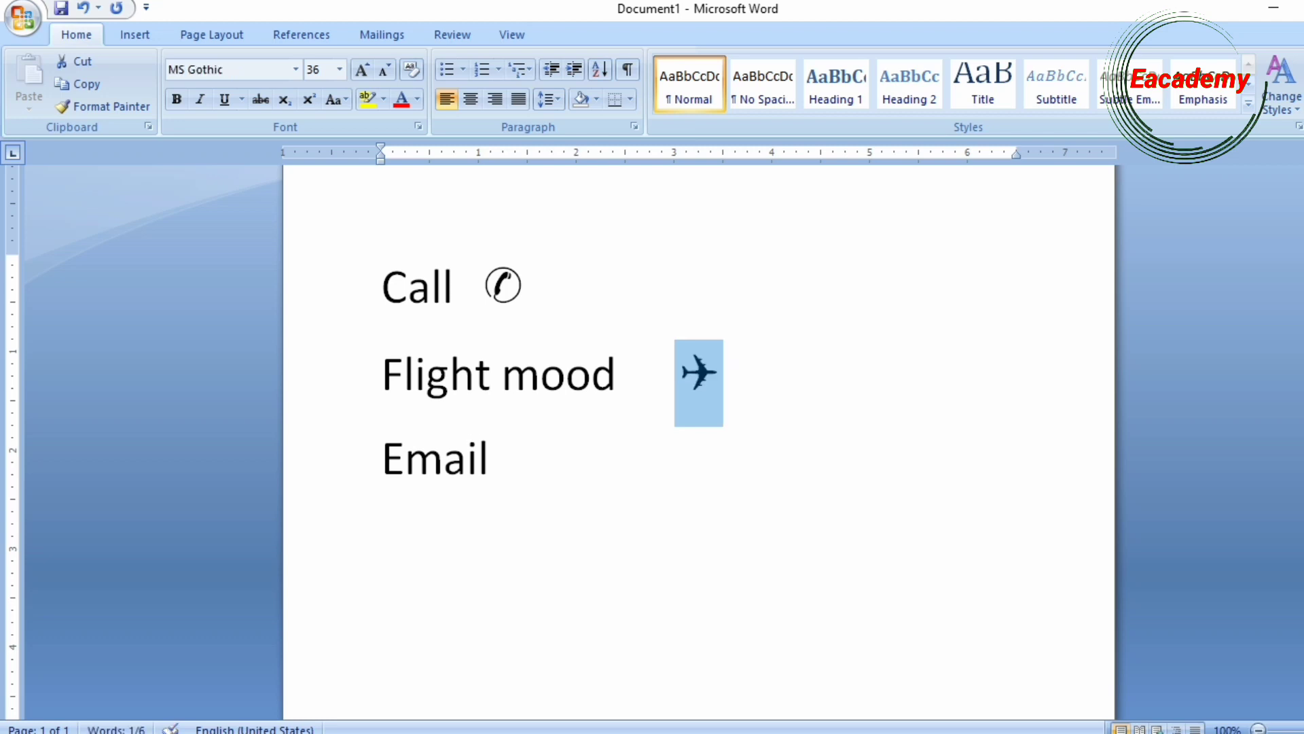
Step: Add the code 2709 one tab after "Email" and convert it to the Unicode envelope symbol
left_click(541, 461)
key("Tab")
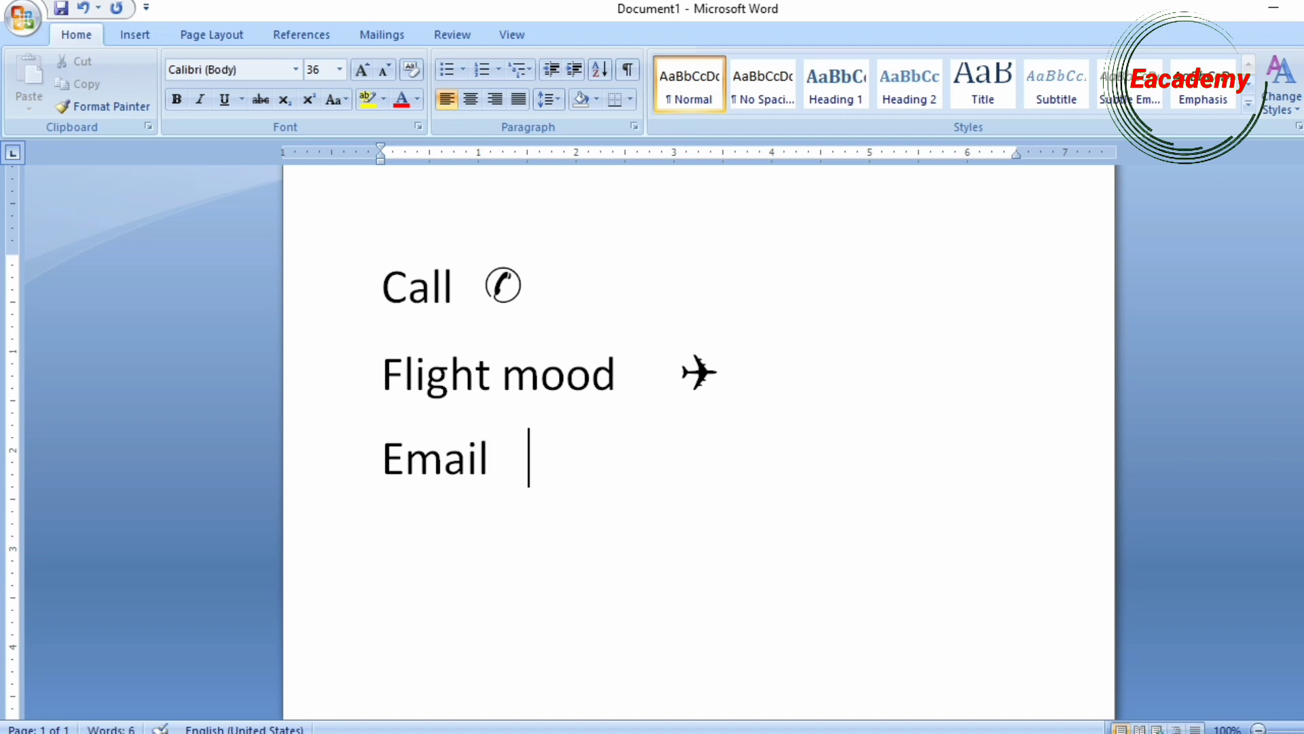
type("2709")
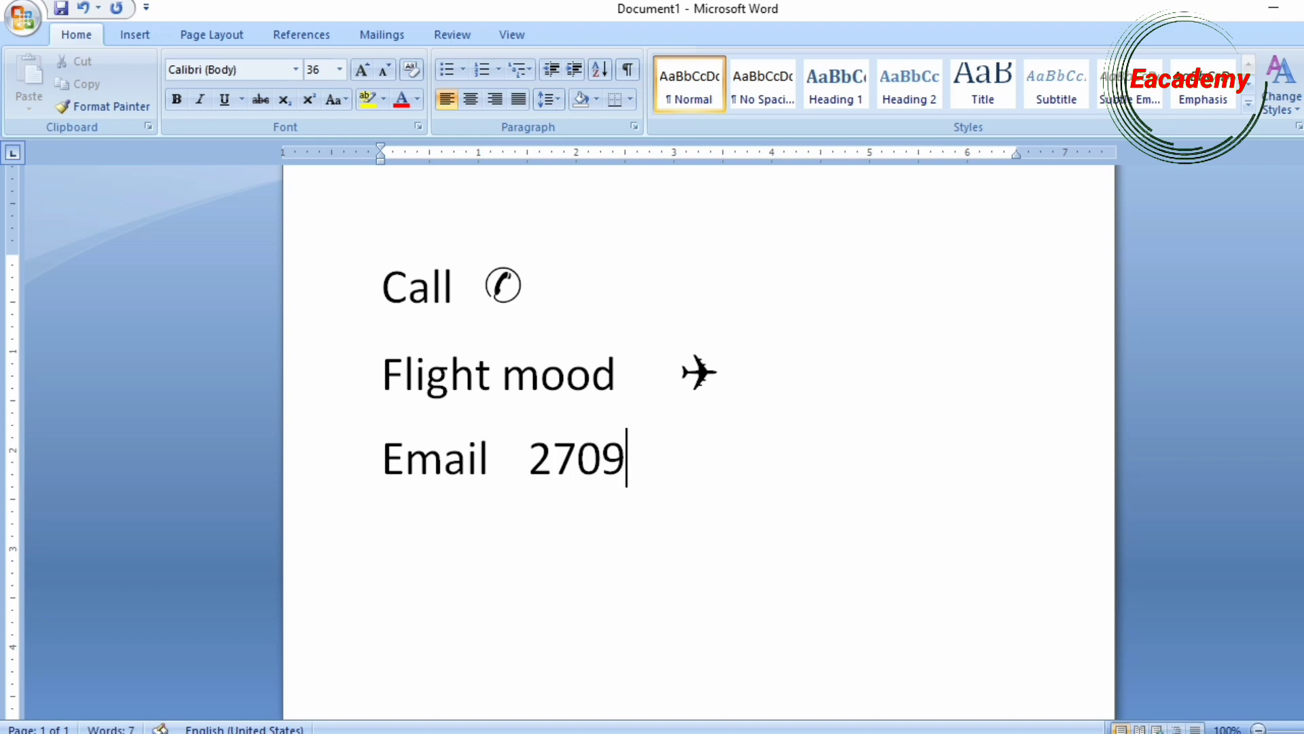
key("shift+Left")
key("shift+Left")
key("shift+Left")
key("shift+Left")
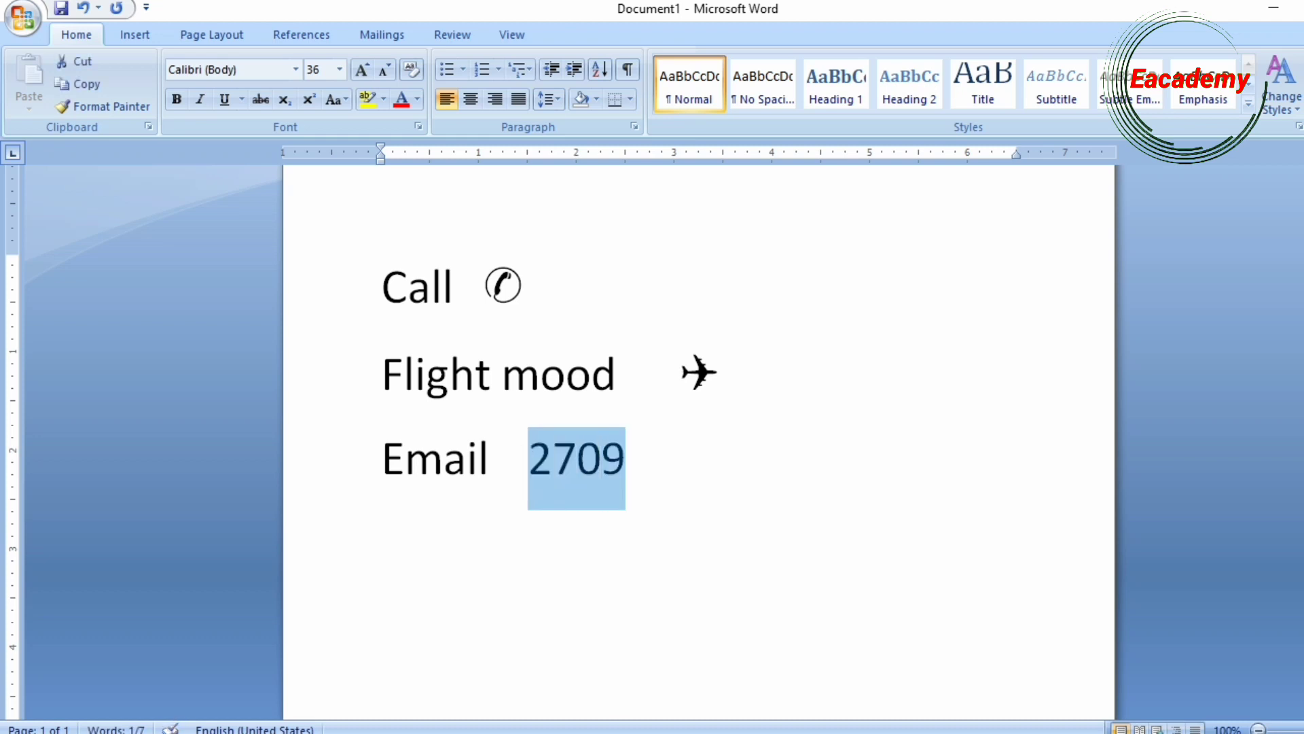
key("alt+x")
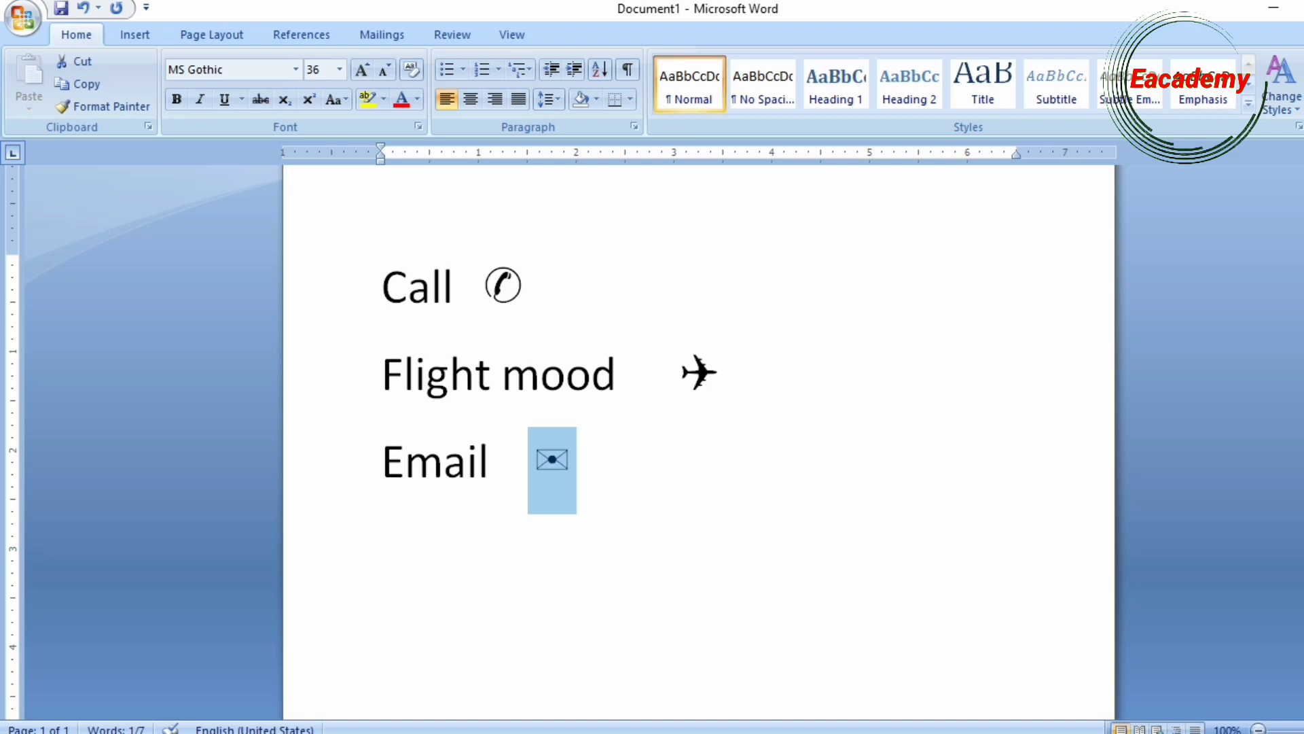
Step: Start a new line below "Email", enter the code 950 and convert it to the Unicode Om symbol
left_click(603, 451)
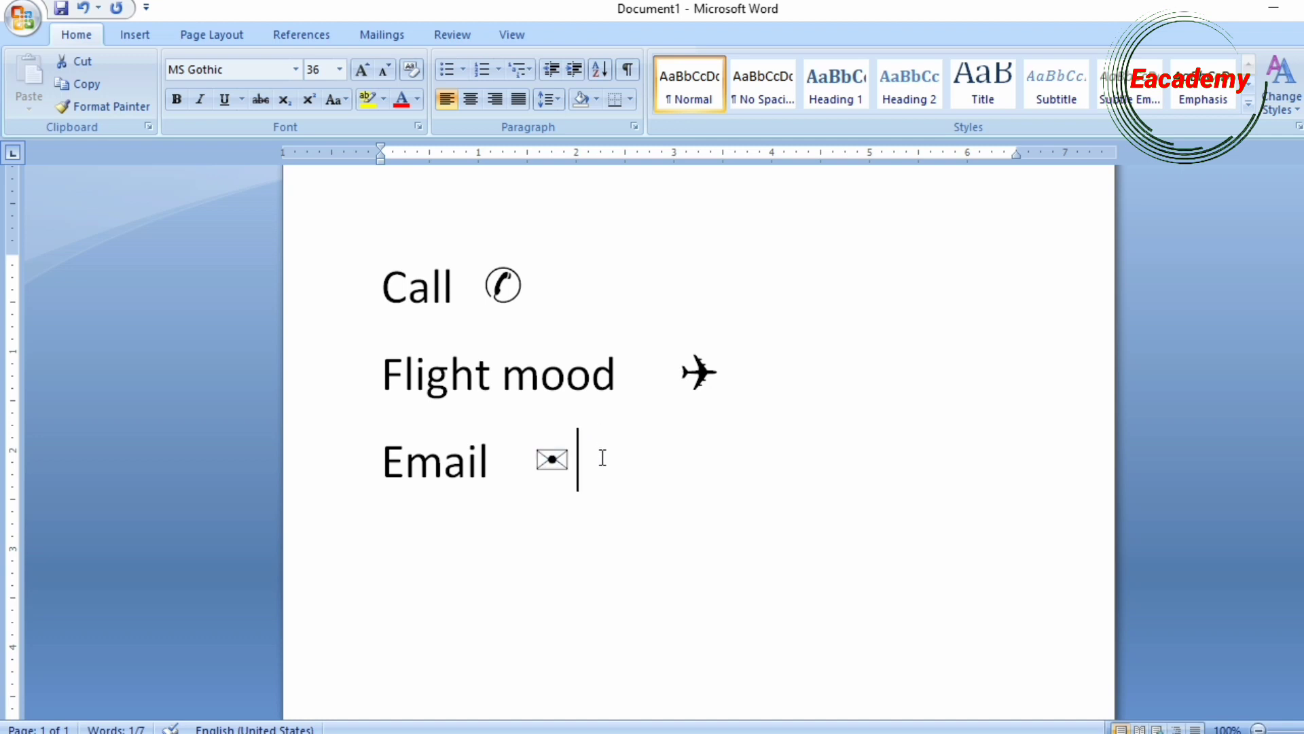
key("Return")
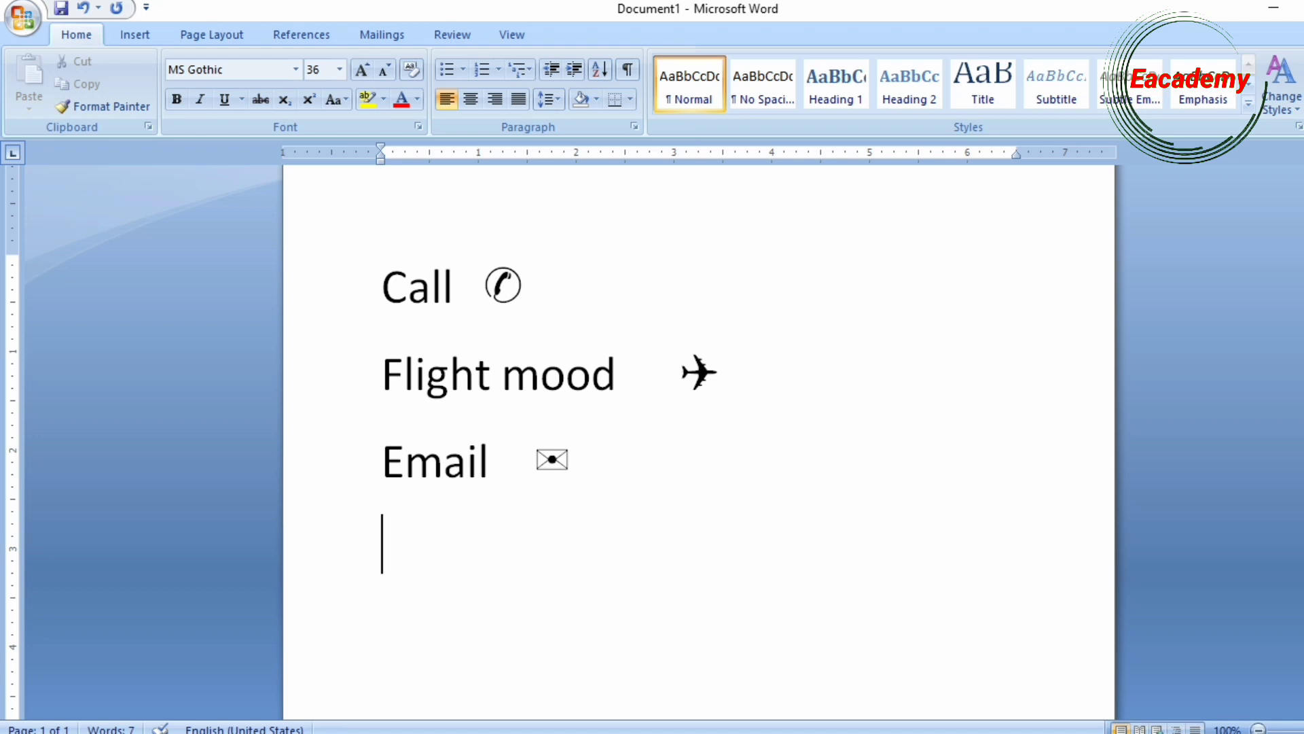
type("95")
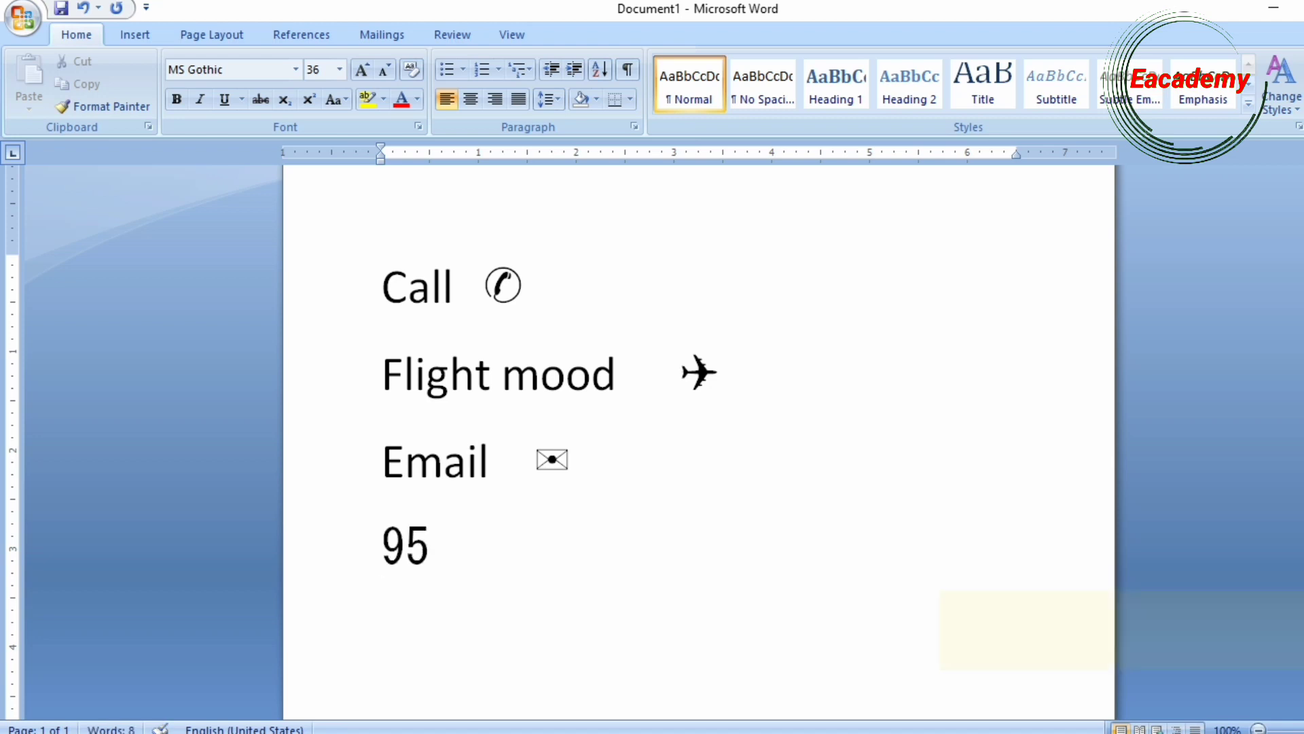
type("0")
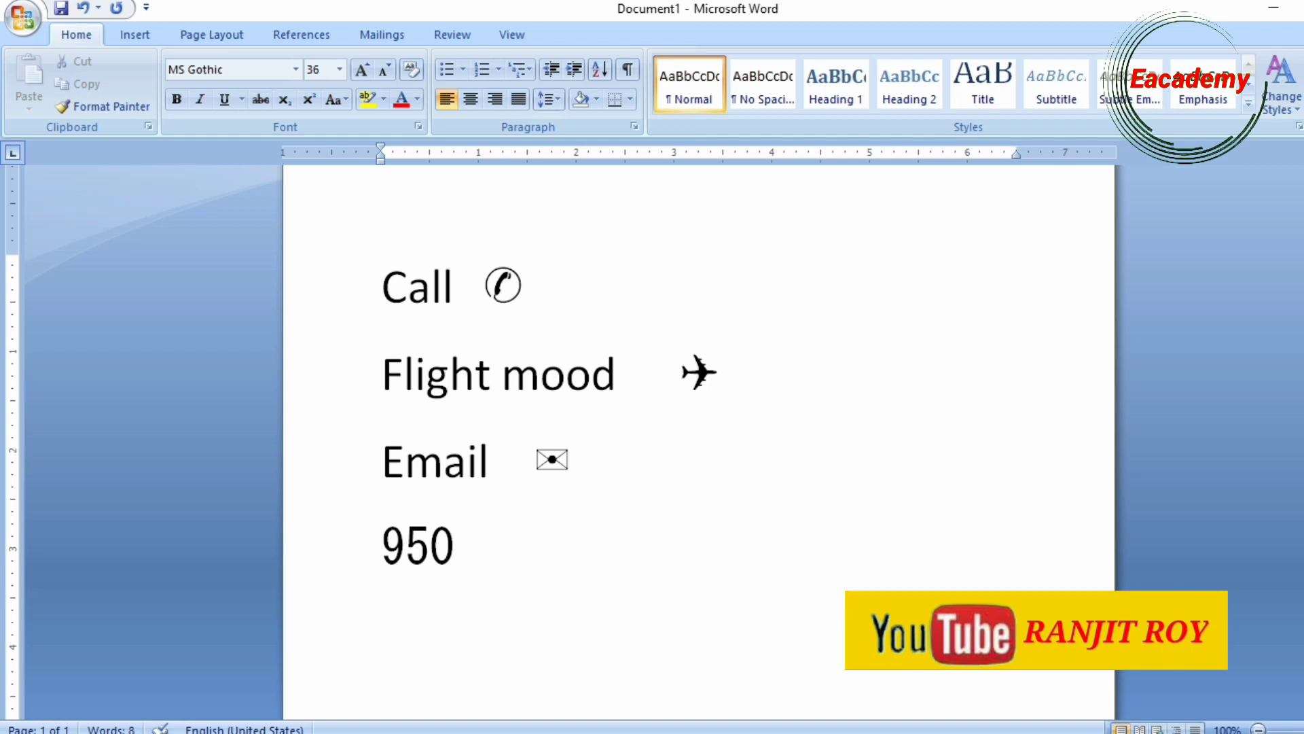
key("shift+Left")
key("shift+Left")
key("shift+Left")
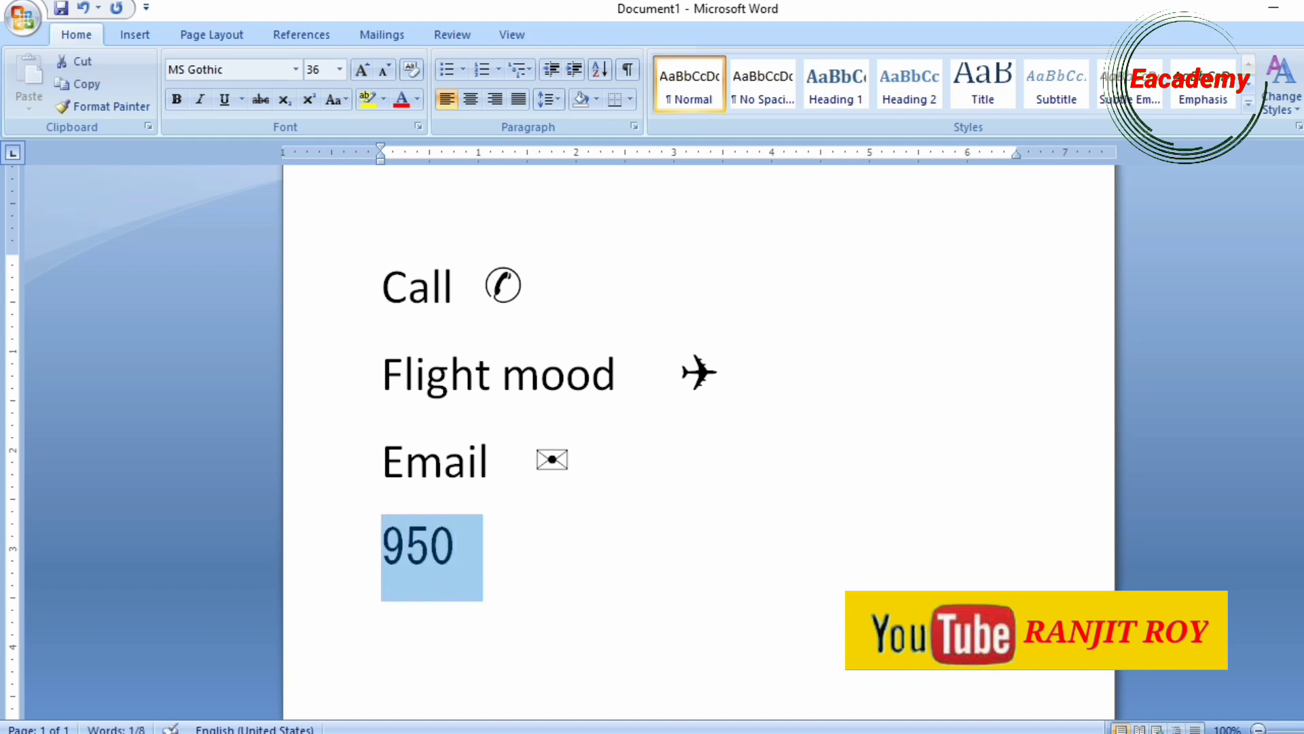
key("alt+x")
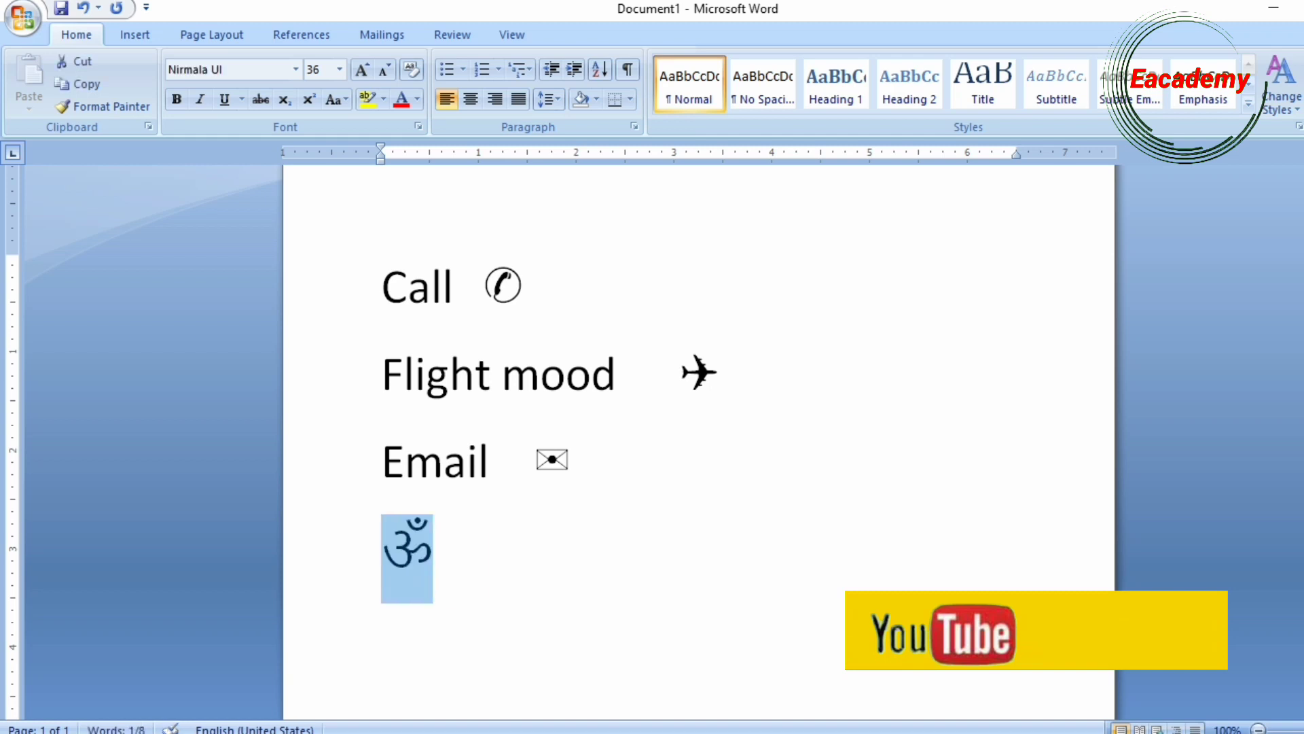
Step: Enter the code 271d one tab after the Om symbol and convert it to the Unicode cross symbol
left_click(519, 535)
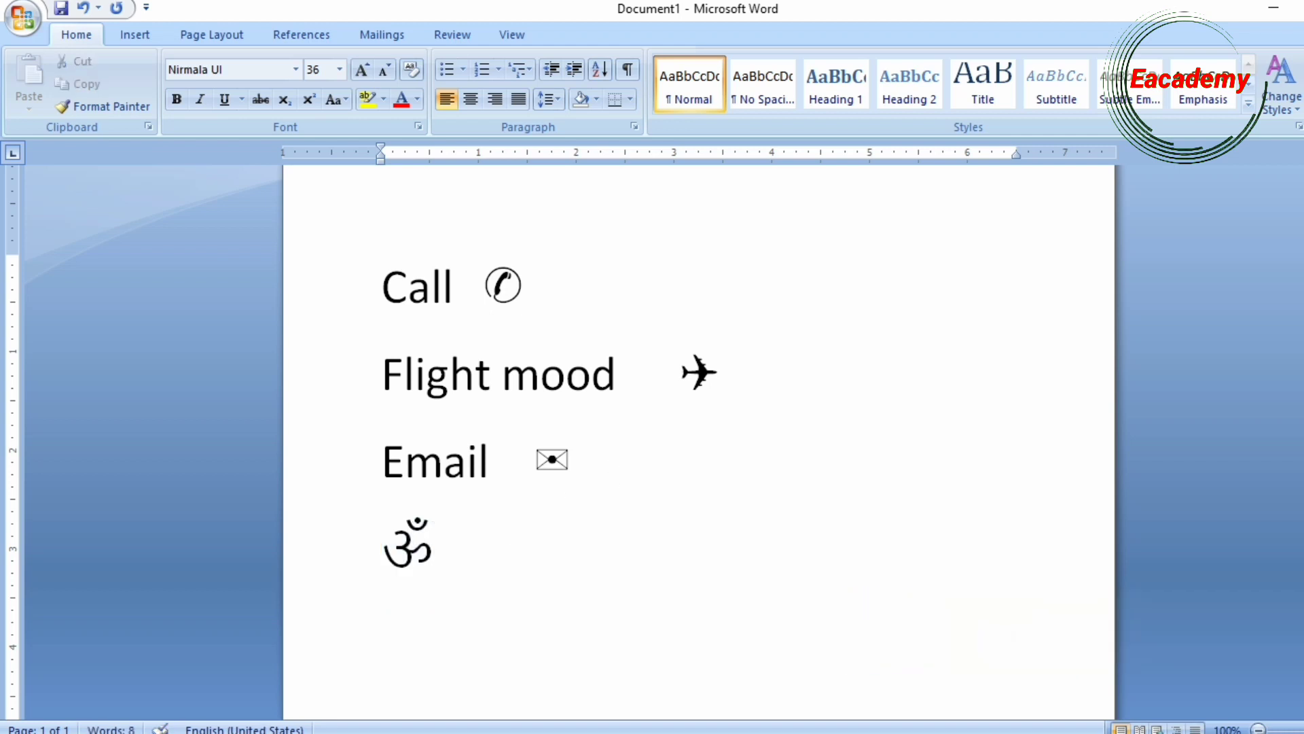
key("Tab")
type("271ed")
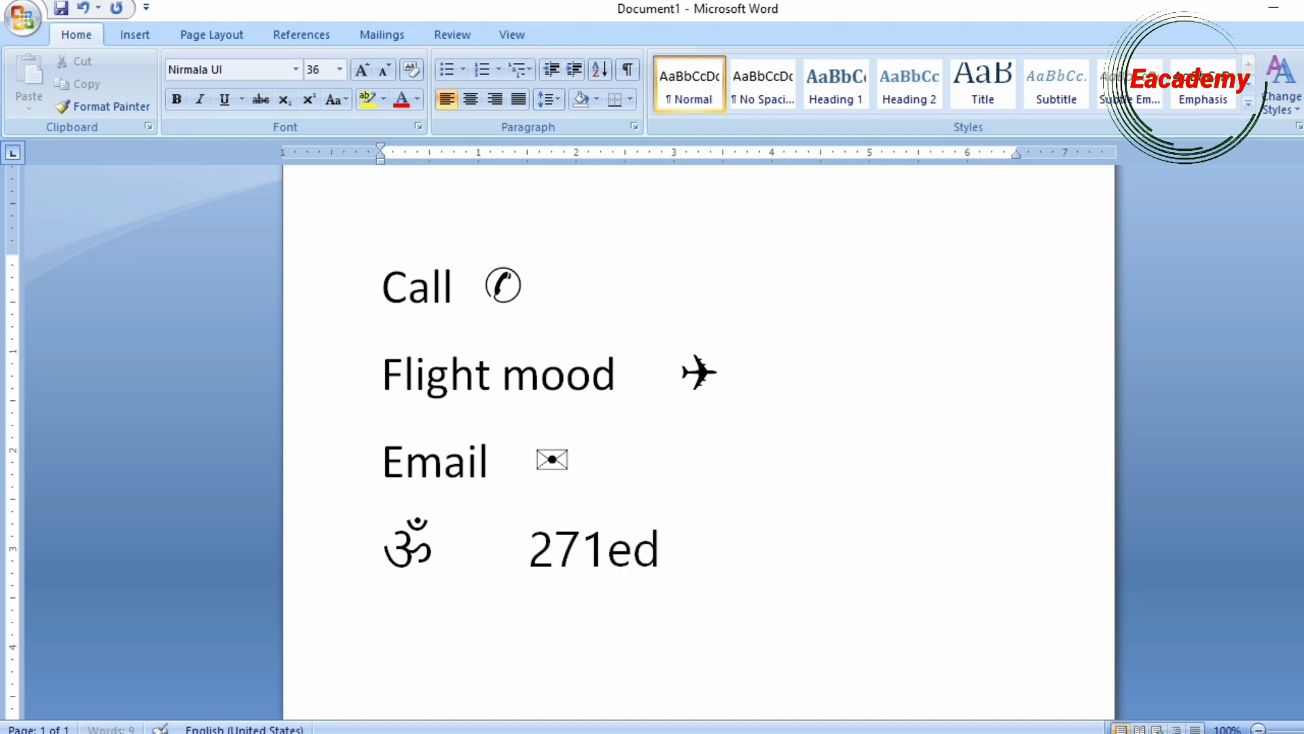
key("BackSpace")
key("BackSpace")
type("d")
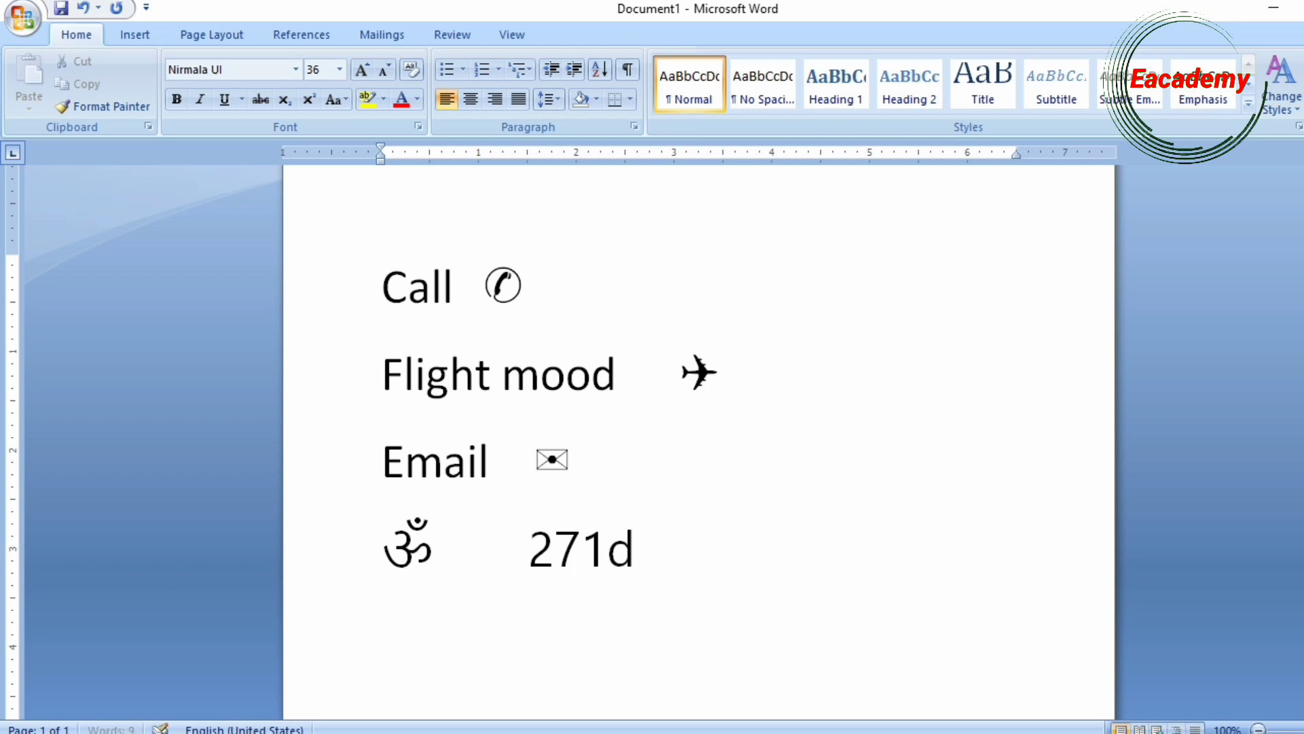
key("shift+Left")
key("shift+Left")
key("shift+Left")
key("shift+Left")
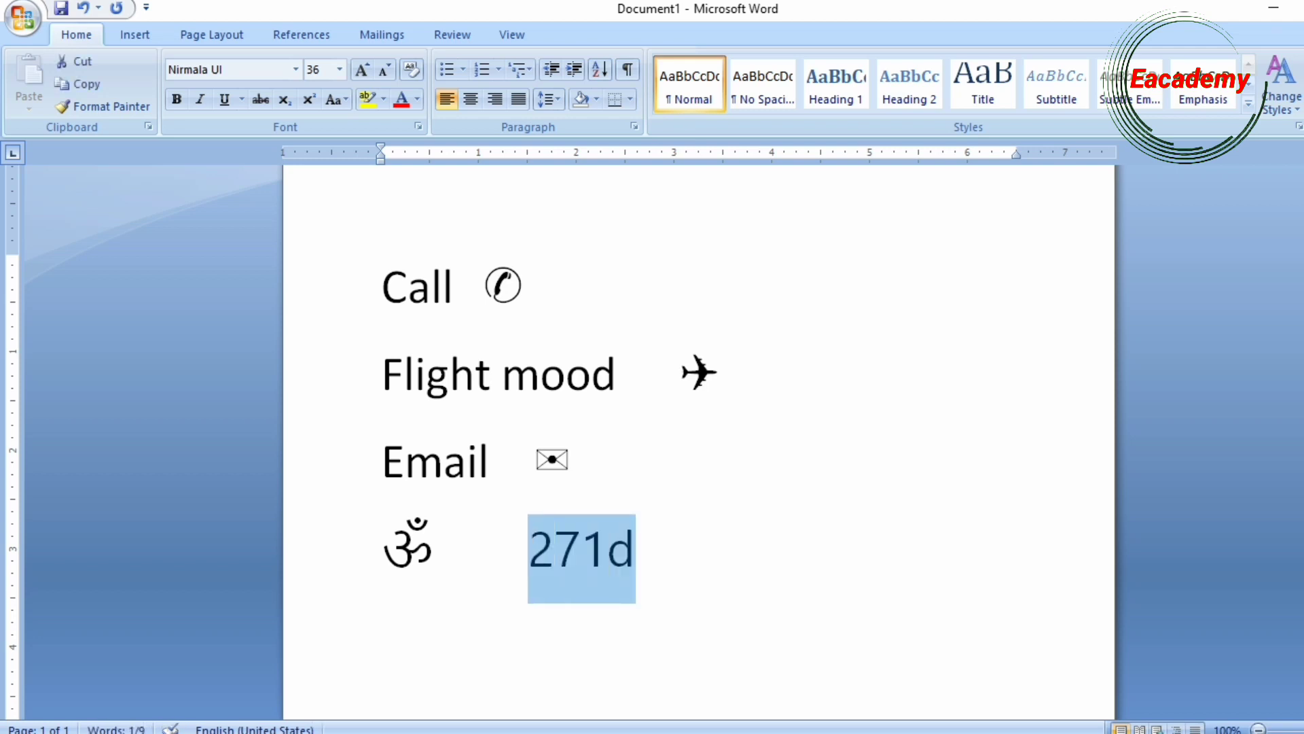
key("alt+x")
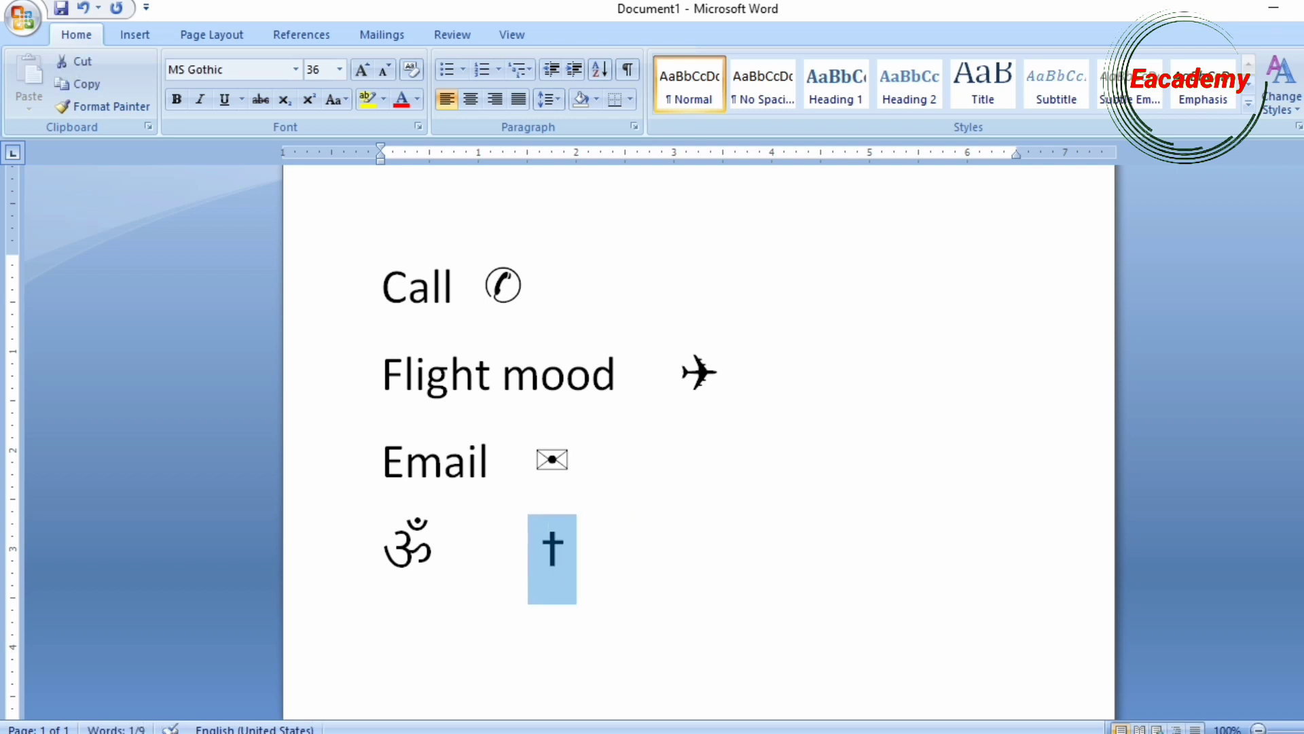
Step: Enter the code 262a one tab after the cross and convert it to the Unicode star and crescent symbol
key("Right")
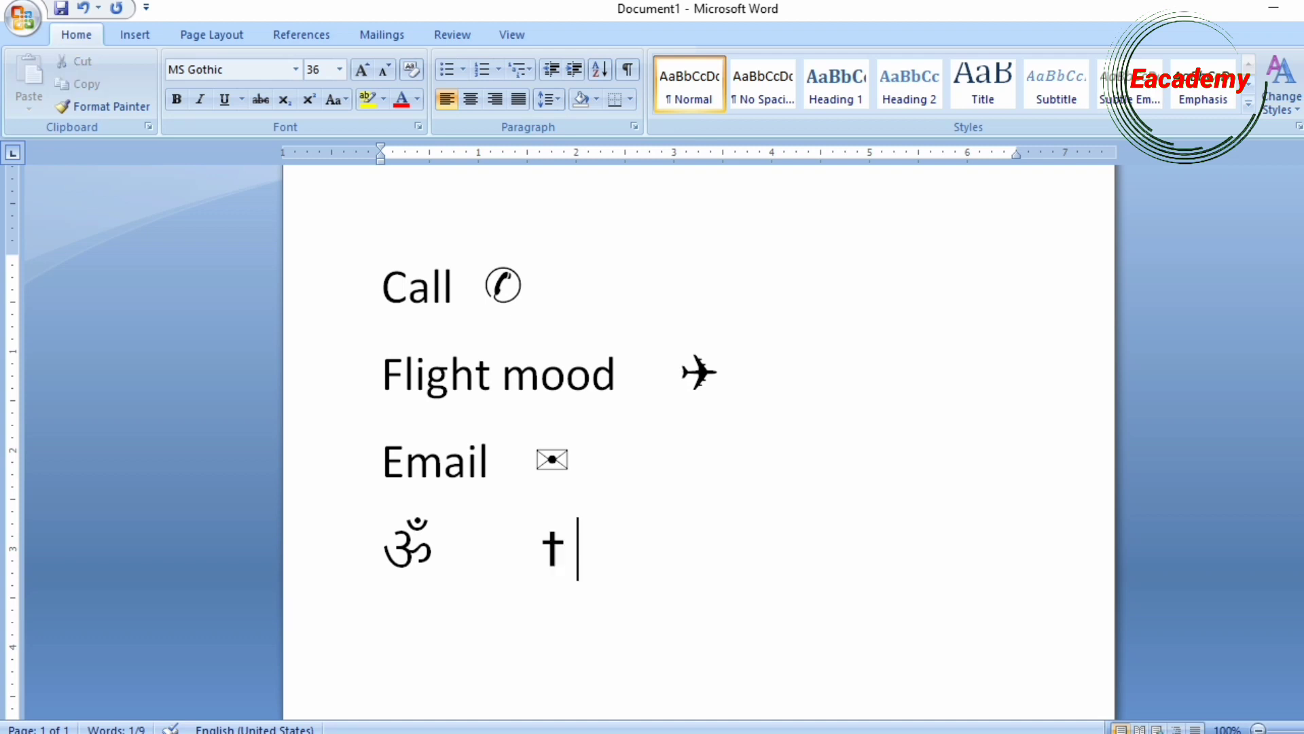
key("Tab")
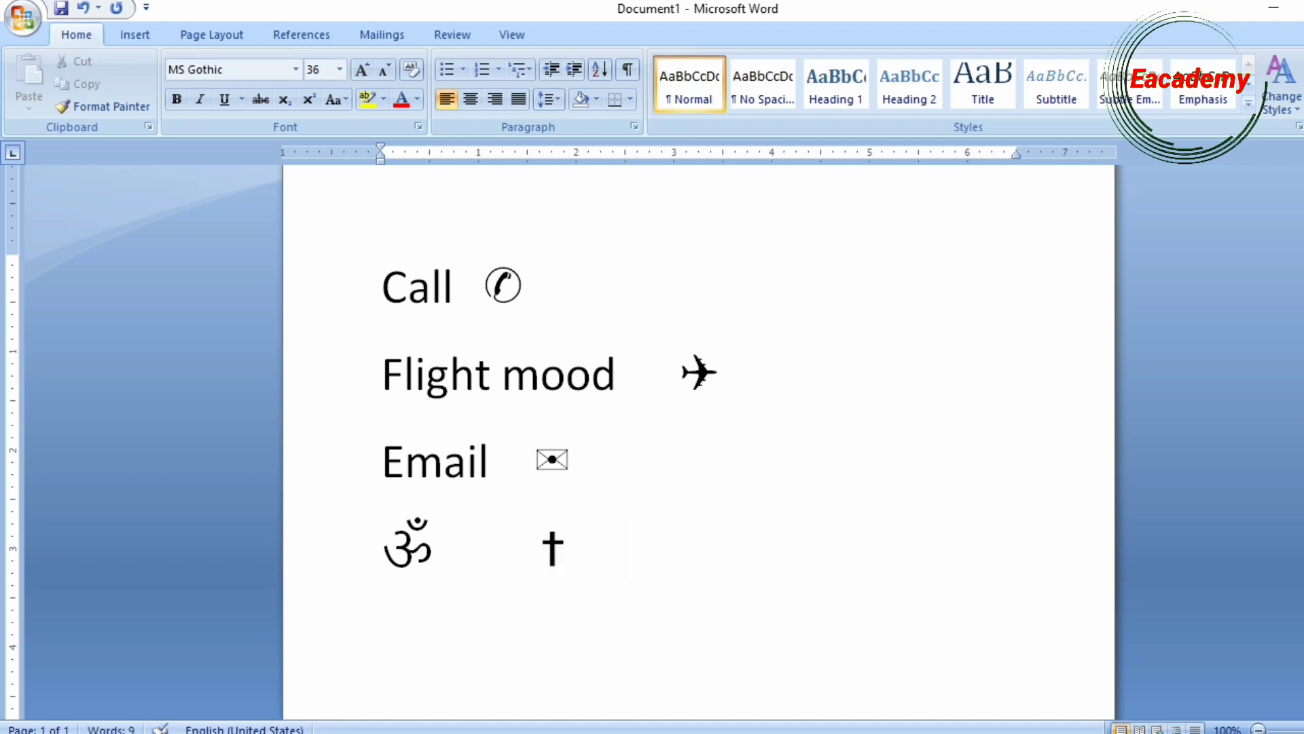
type("262a")
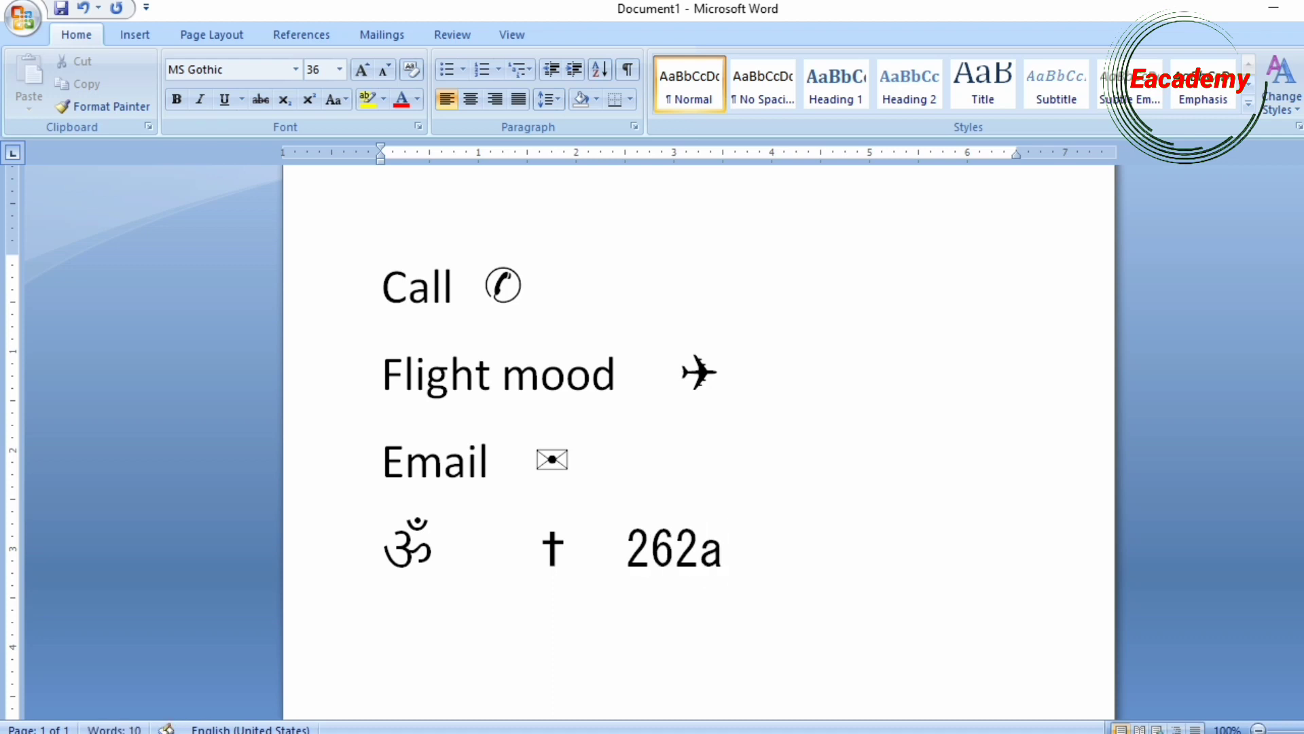
key("shift+Left")
key("shift+Left")
key("shift+Left")
key("shift+Left")
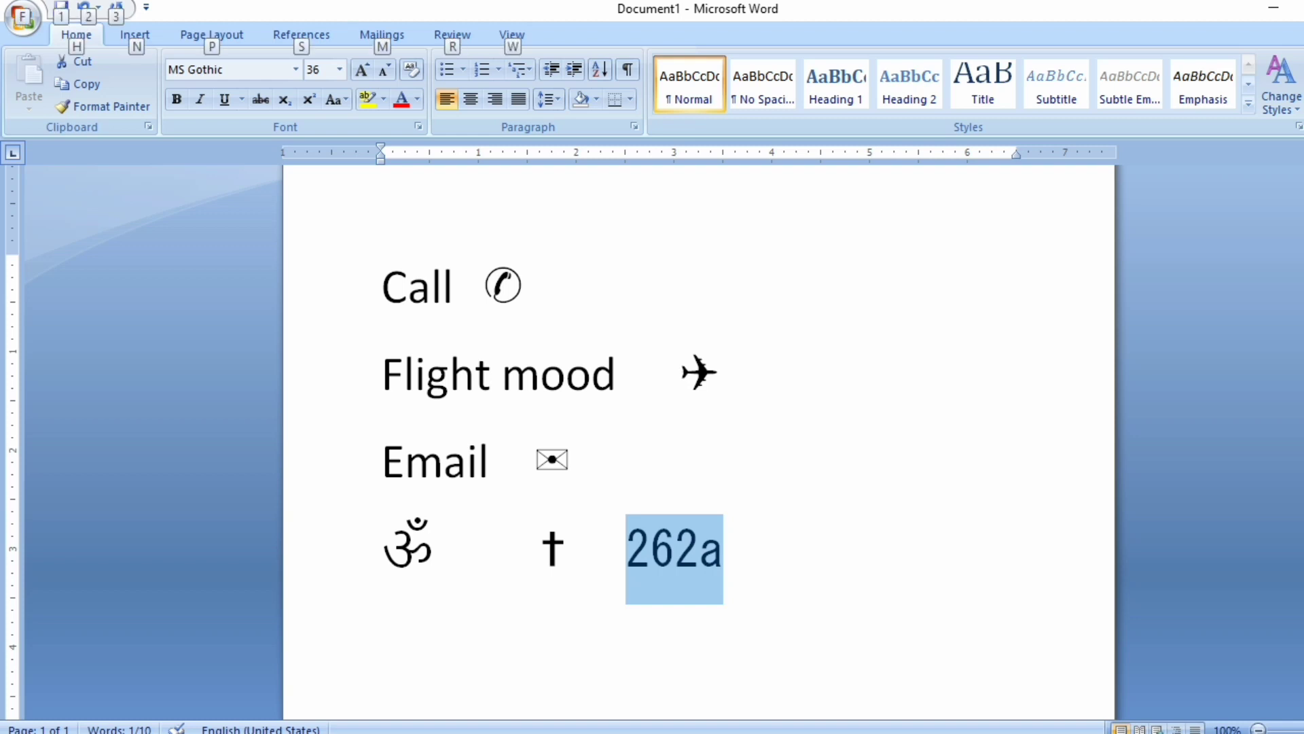
key("alt+x")
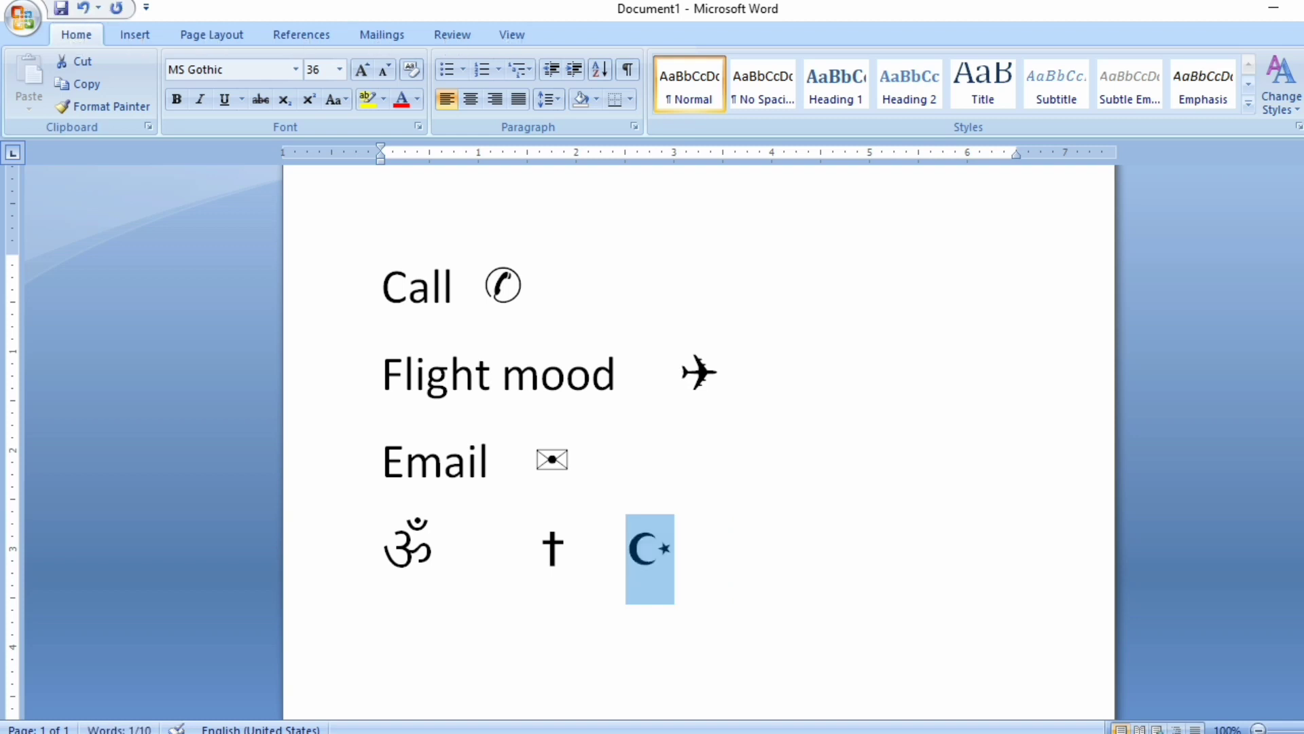
key("Right")
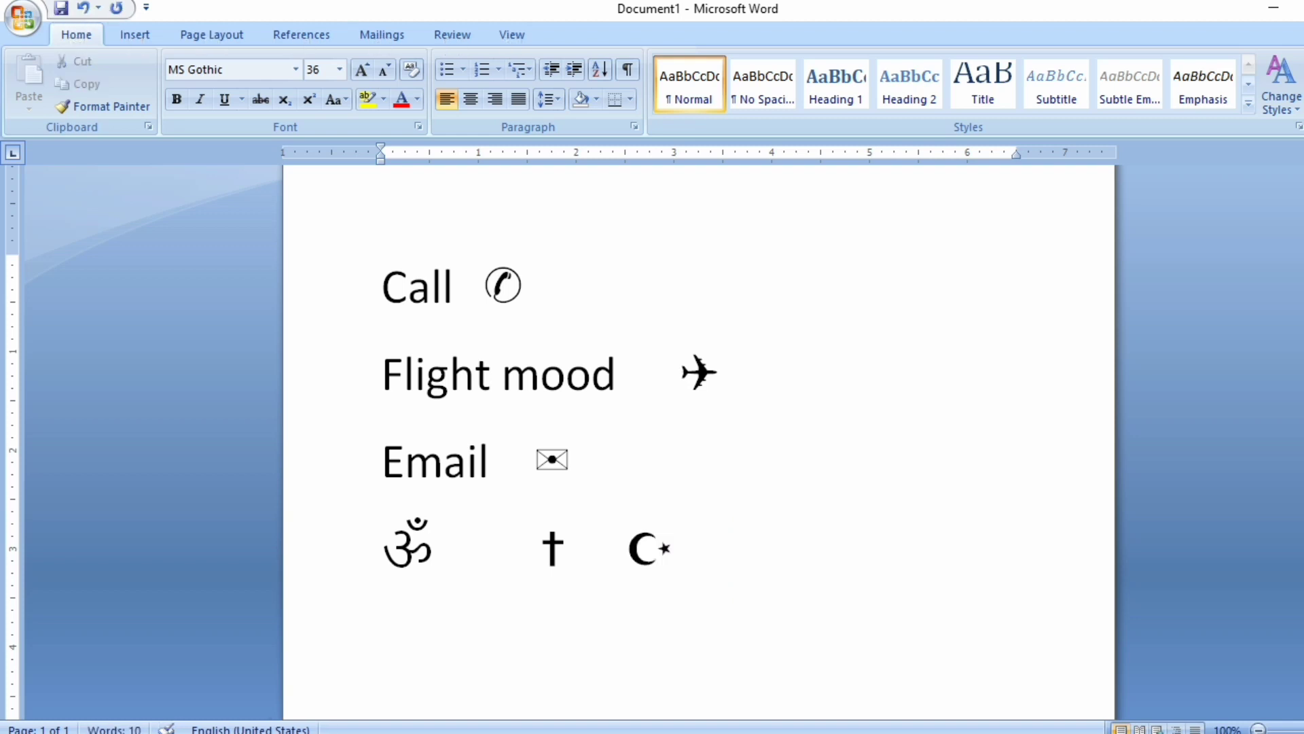